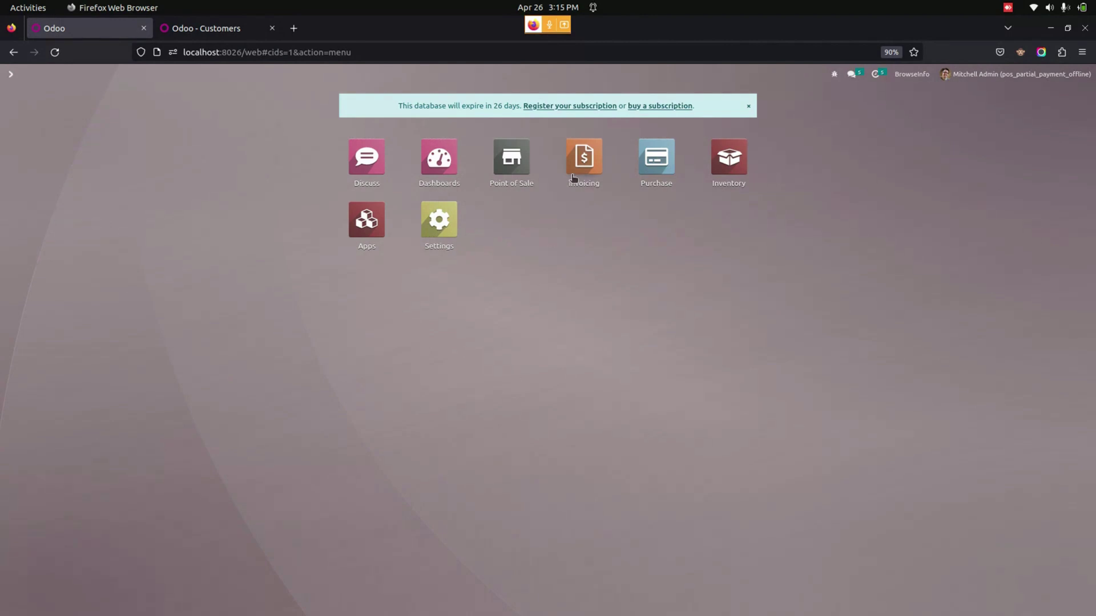
Open the Credit journal in Invoicing and check its type, POS payment setting and accounts.
{"action": "left_click", "coordinate": [583, 157]}
{"action": "left_click", "coordinate": [311, 75]}
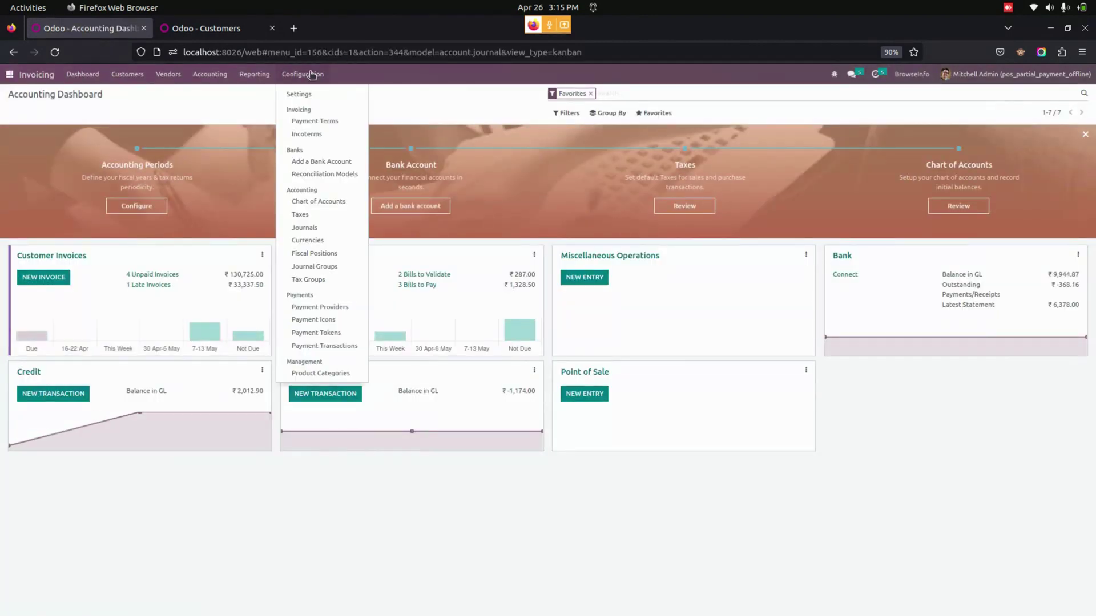
{"action": "left_click", "coordinate": [305, 228]}
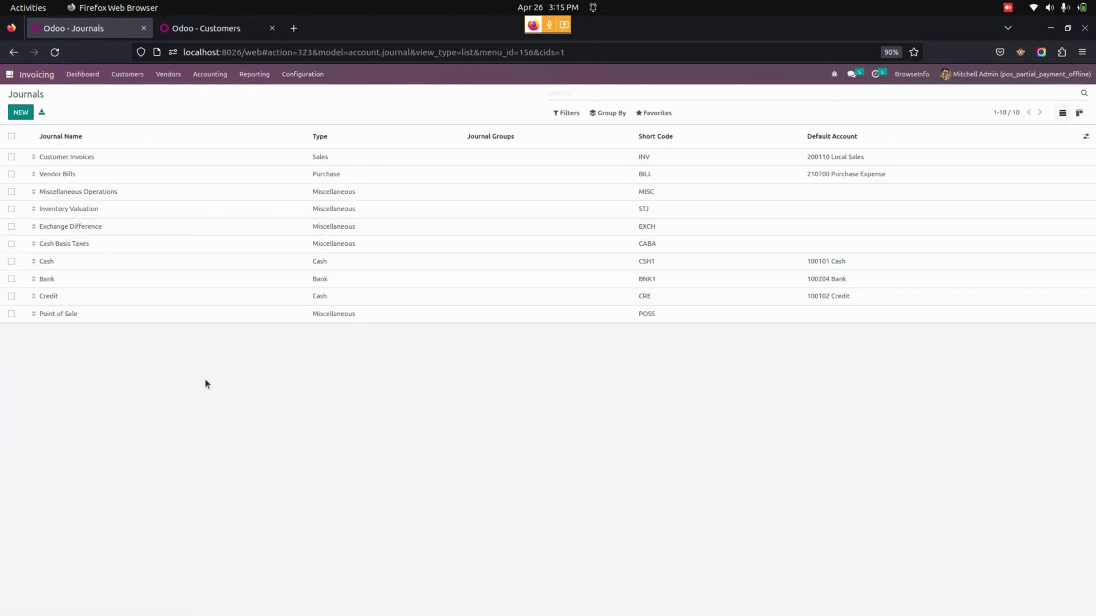
{"action": "left_click", "coordinate": [101, 301]}
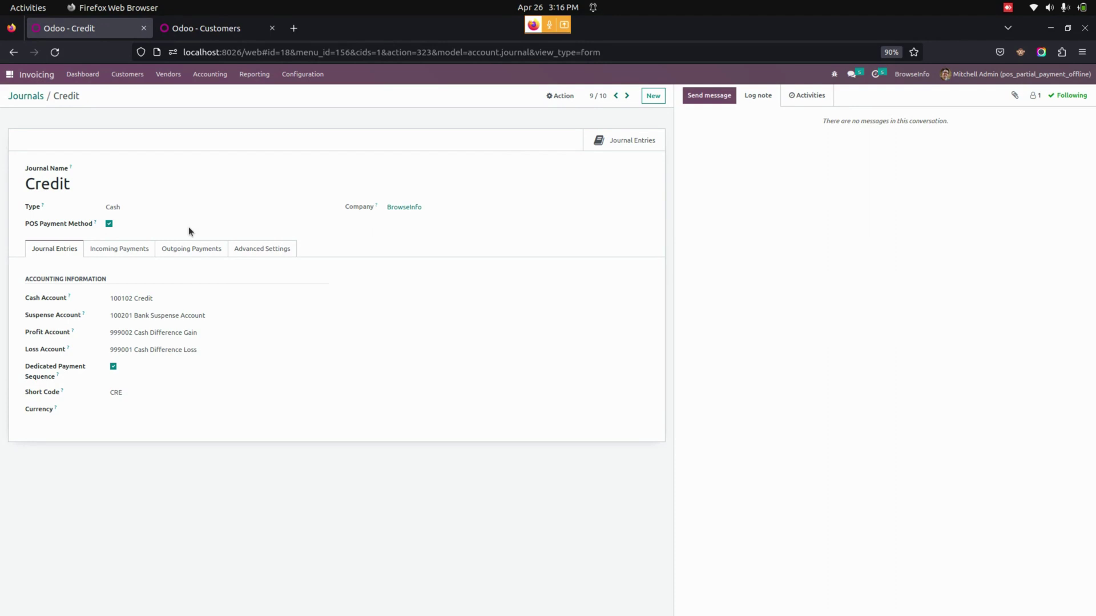
Review the Credit payment method in Point of Sale, including its journal and POS payment option, and return to the payment methods list.
{"action": "left_click", "coordinate": [9, 74]}
{"action": "left_click", "coordinate": [510, 163]}
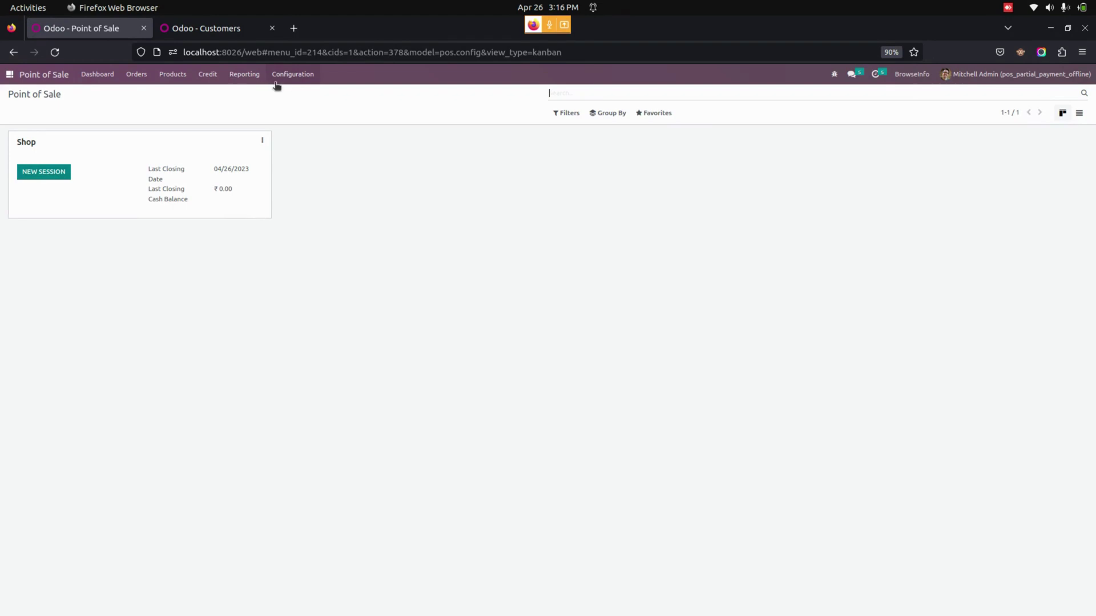
{"action": "left_click", "coordinate": [286, 81]}
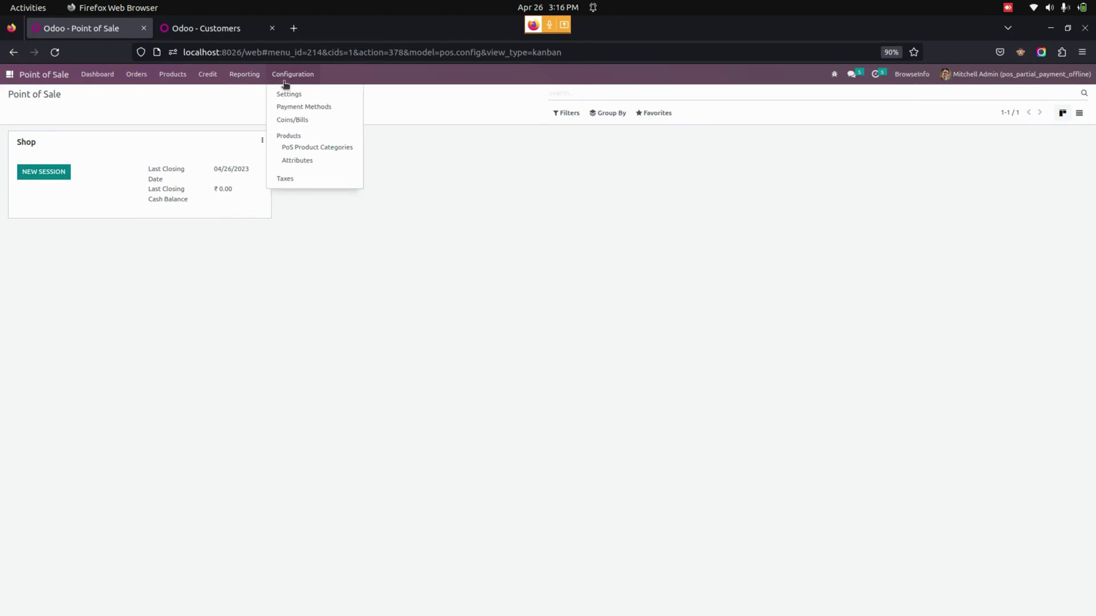
{"action": "left_click", "coordinate": [304, 110]}
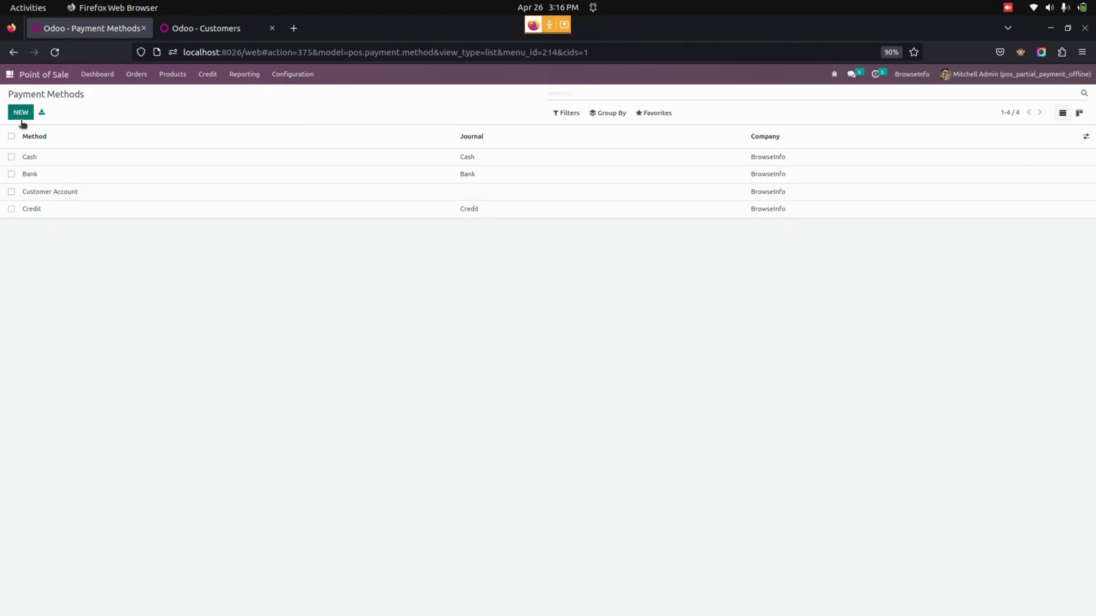
{"action": "left_click", "coordinate": [64, 212]}
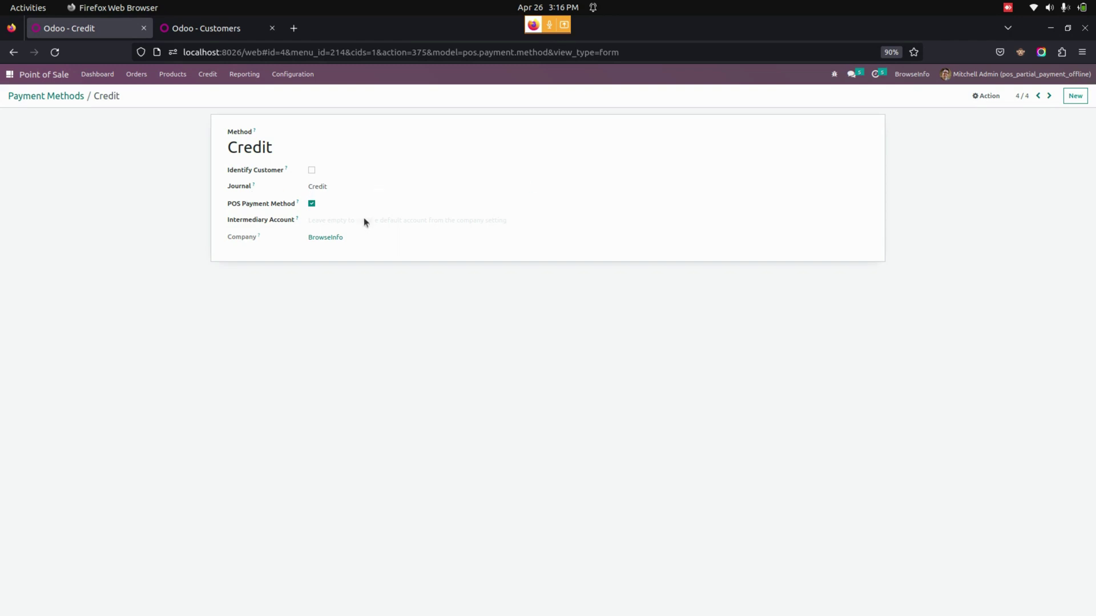
{"action": "left_click", "coordinate": [67, 98]}
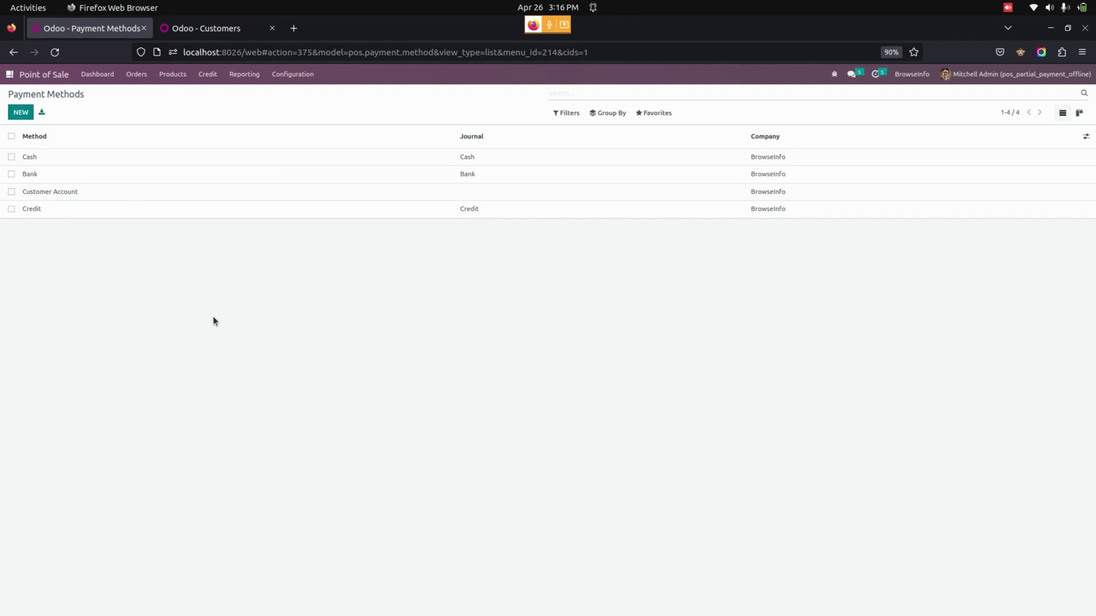
Review the Shop's credit payment options and available payment methods in the Point of Sale settings, and save the settings.
{"action": "left_click", "coordinate": [307, 75]}
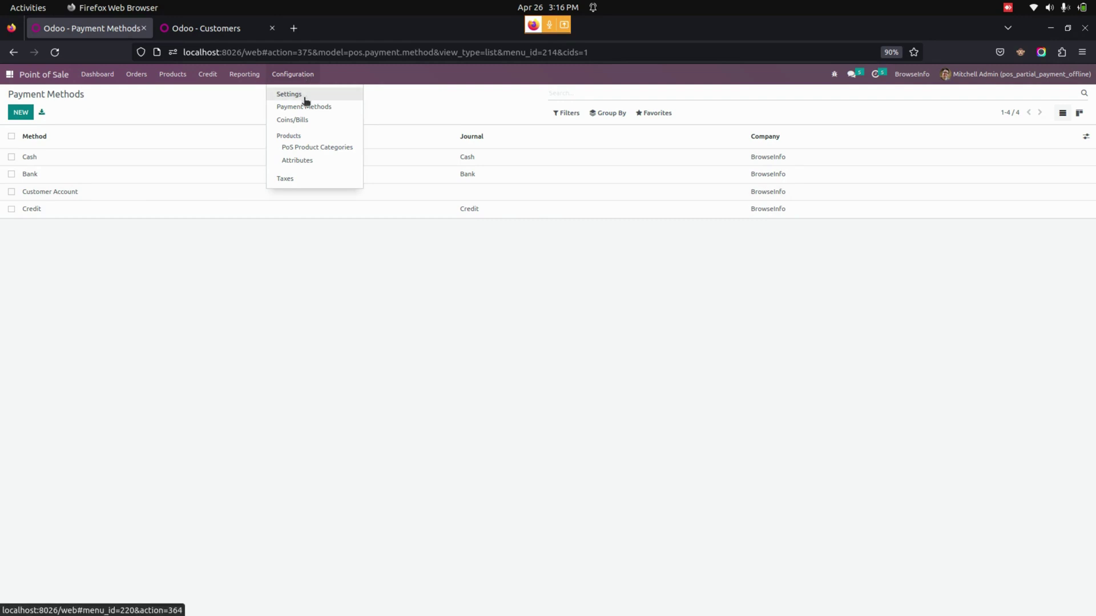
{"action": "left_click", "coordinate": [306, 96]}
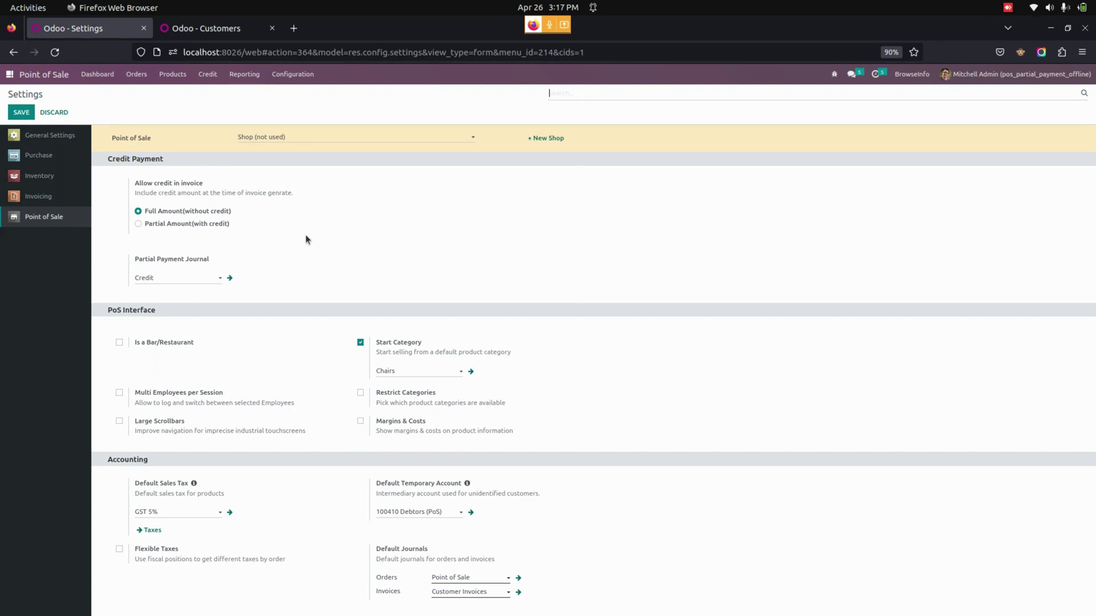
{"action": "scroll", "coordinate": [307, 255], "scroll_direction": "down", "scroll_amount": 8}
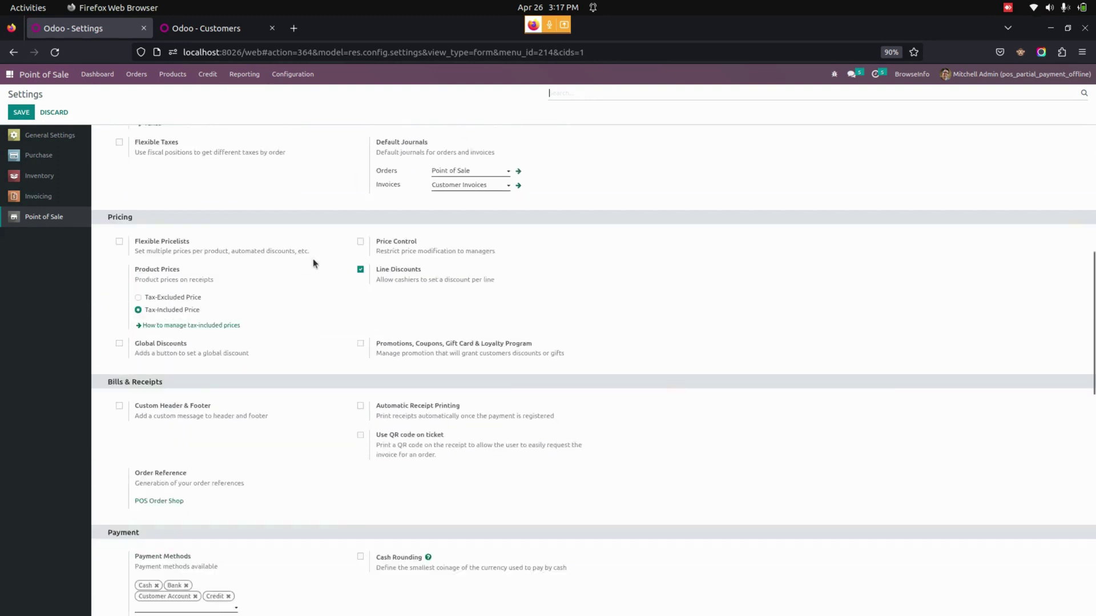
{"action": "scroll", "coordinate": [313, 262], "scroll_direction": "down", "scroll_amount": 3}
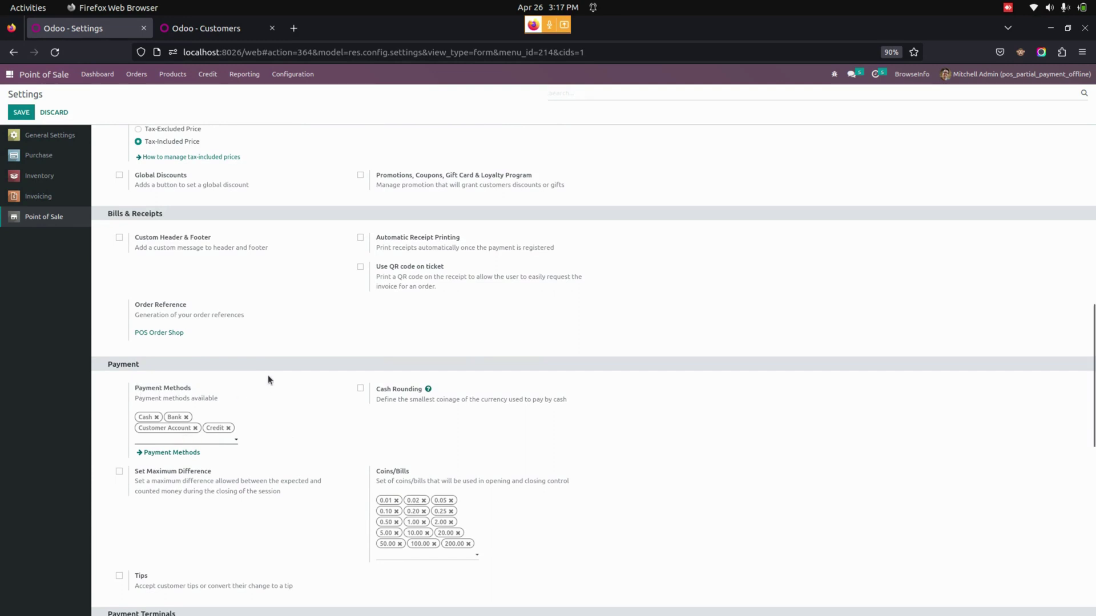
{"action": "left_click", "coordinate": [20, 113]}
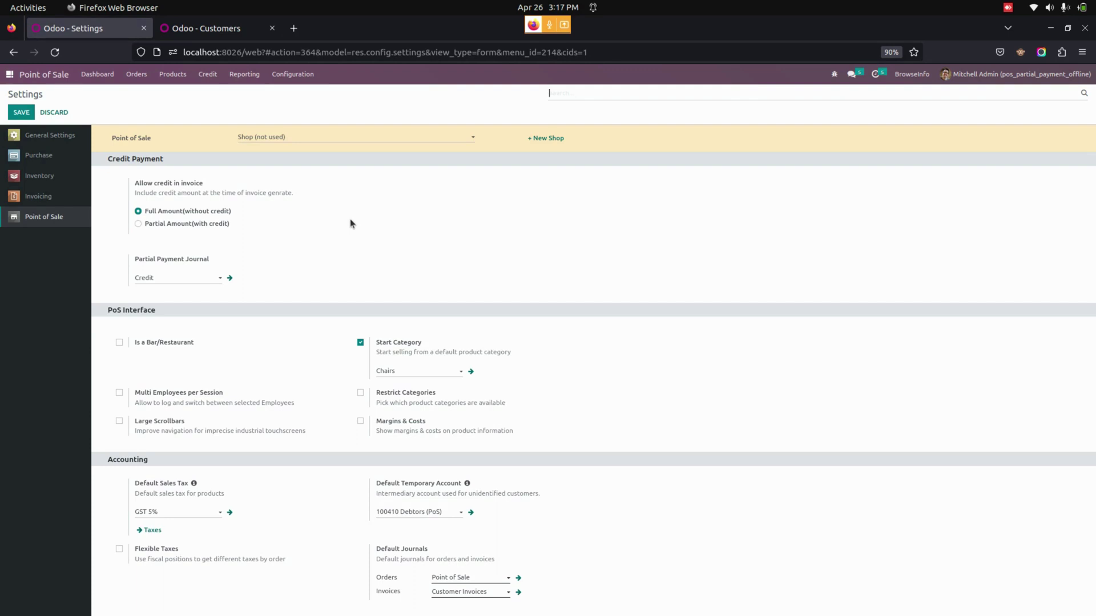
Open the last customer in the Point of Sale customer list and check the credit permissions among the sales details.
{"action": "left_click", "coordinate": [137, 74]}
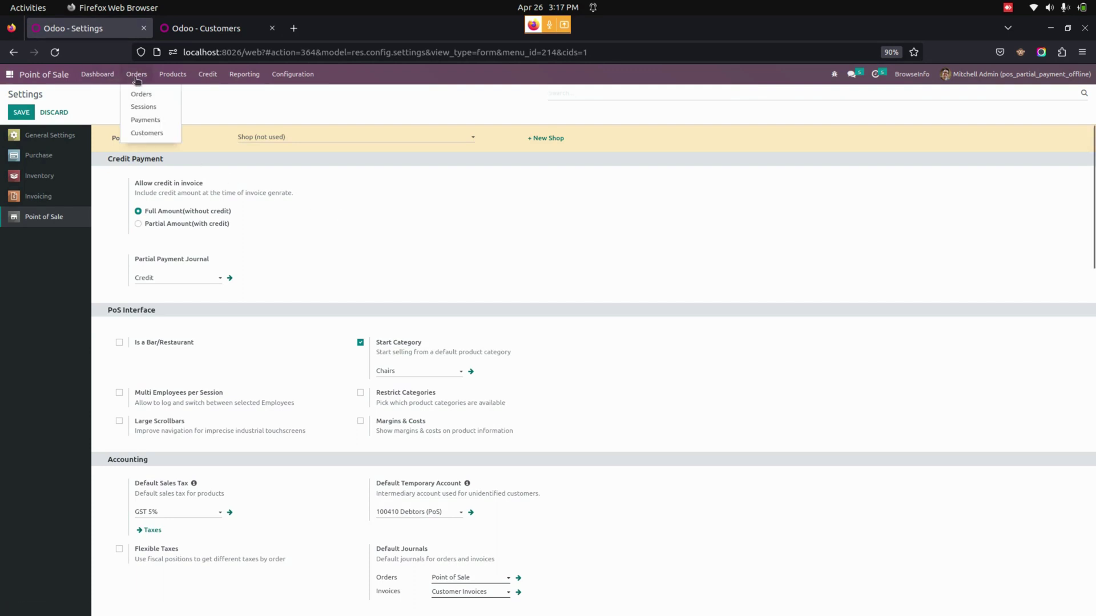
{"action": "left_click", "coordinate": [150, 133]}
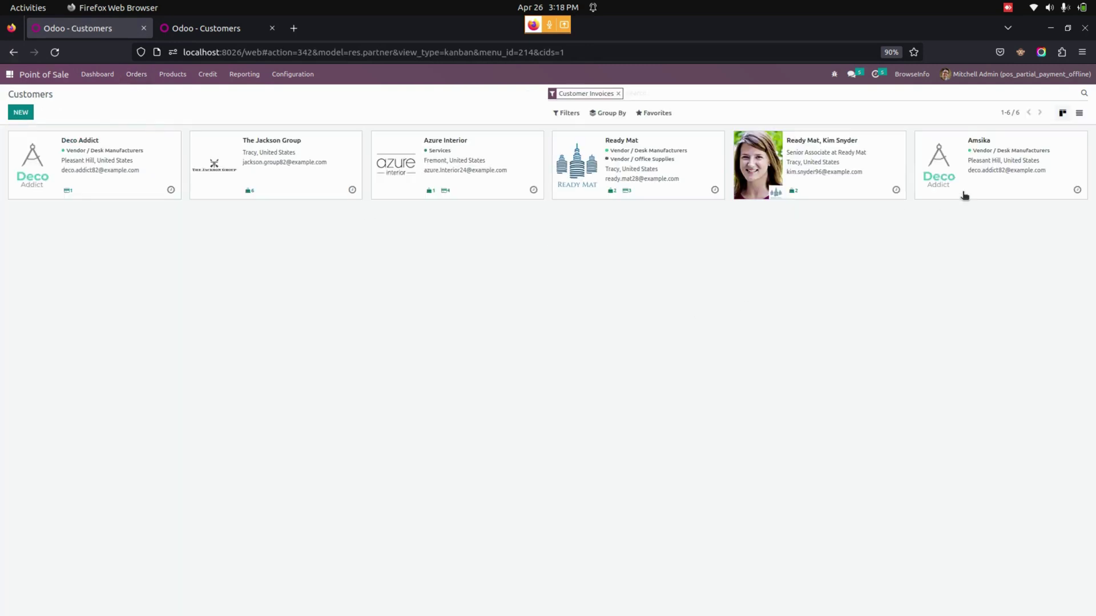
{"action": "left_click", "coordinate": [968, 165]}
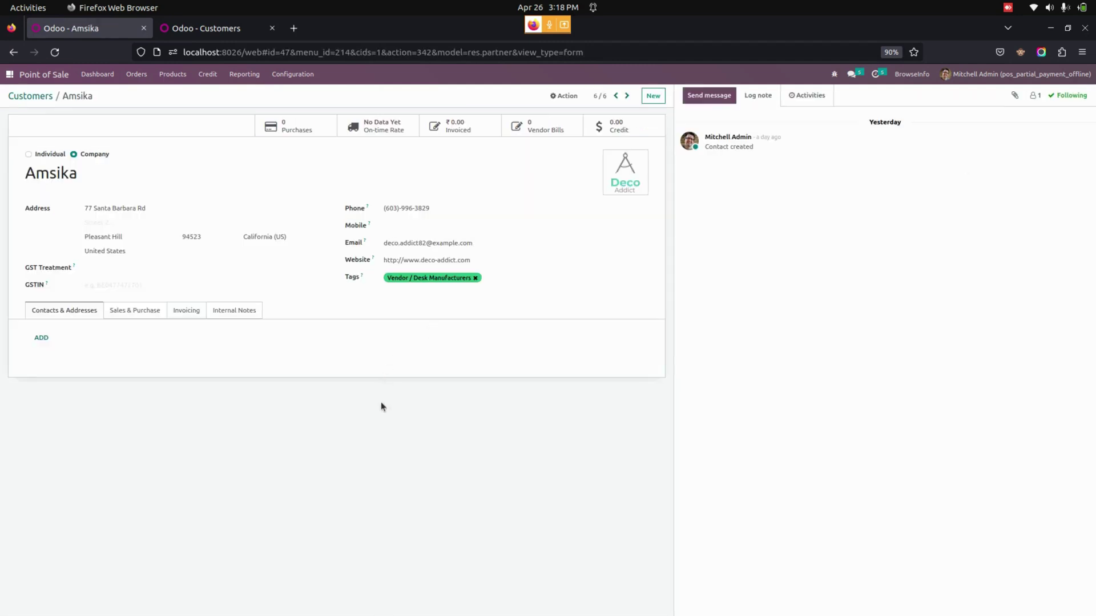
{"action": "left_click", "coordinate": [134, 311]}
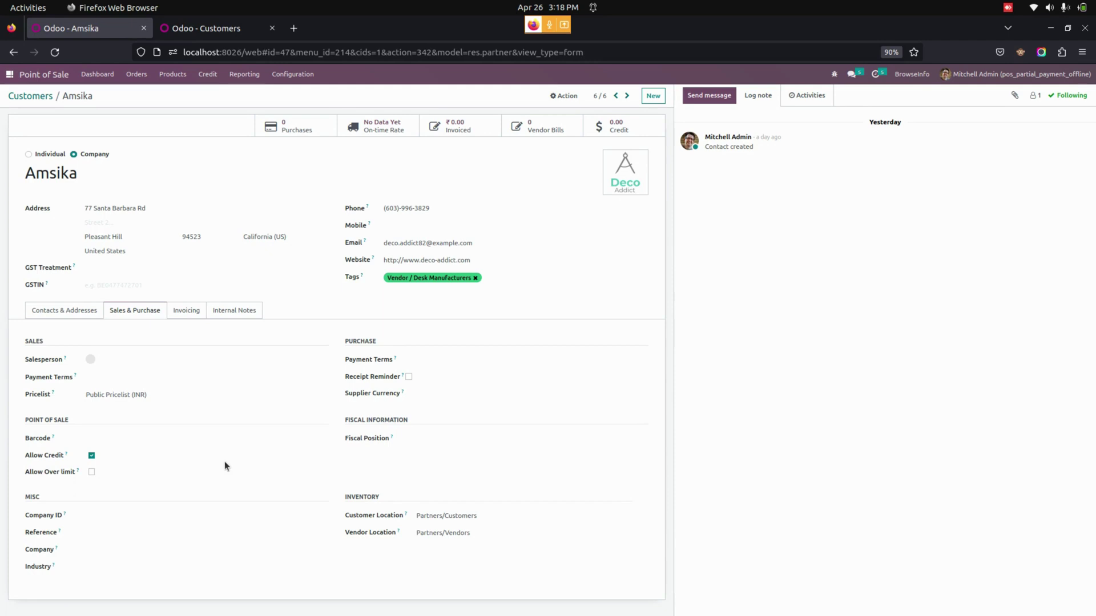
Start a new Shop session with an opening cash of 0 and close the debug window.
{"action": "left_click", "coordinate": [101, 74]}
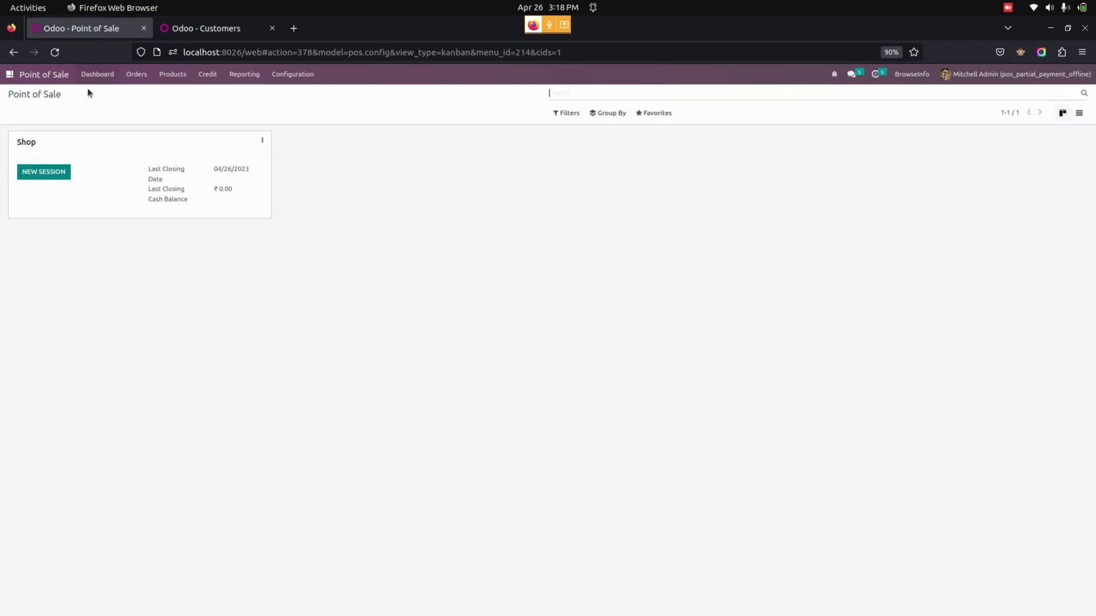
{"action": "left_click", "coordinate": [44, 172]}
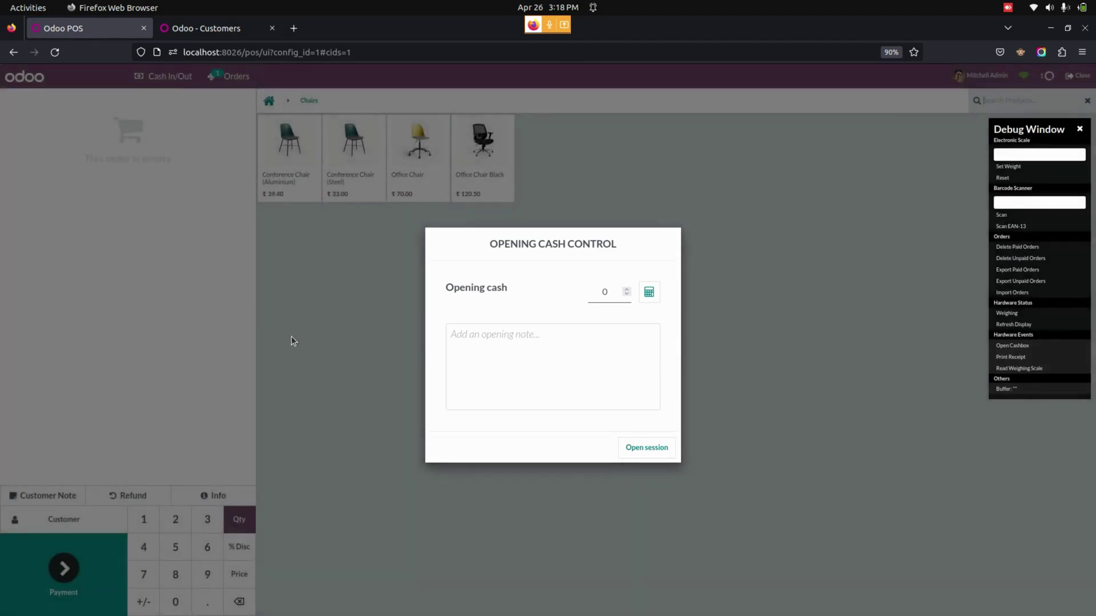
{"action": "left_click", "coordinate": [648, 447]}
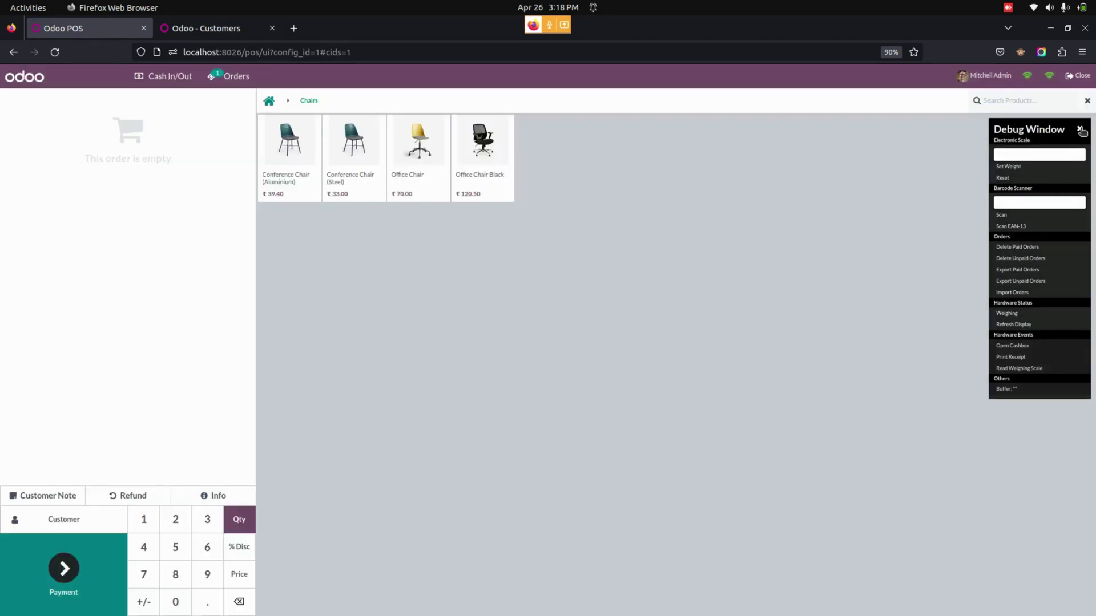
{"action": "left_click", "coordinate": [1080, 130]}
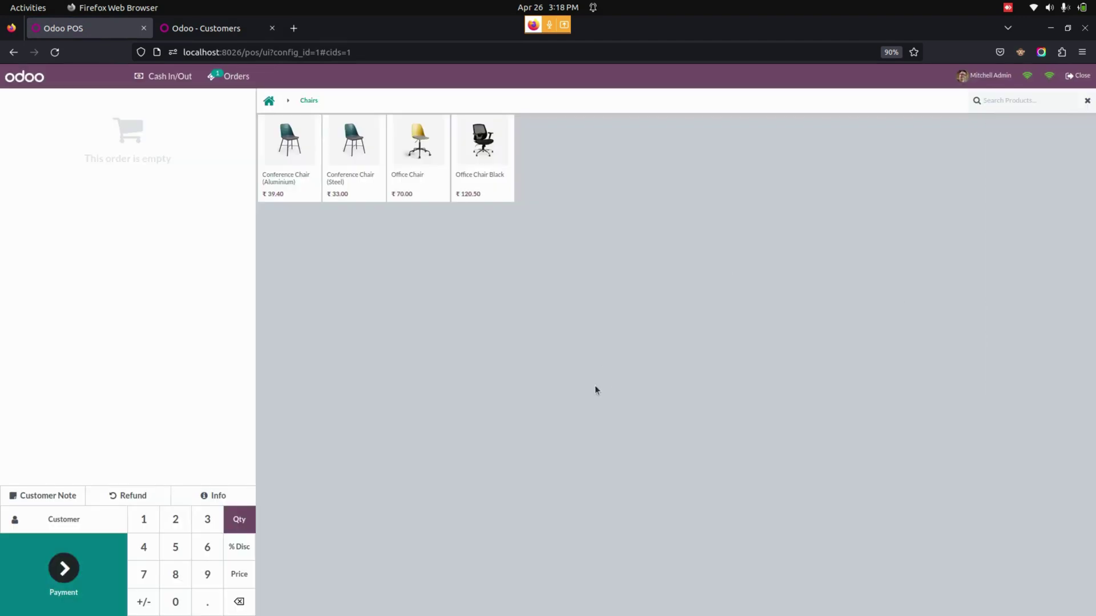
Build an order for the credit-enabled customer with one Conference Chair (Aluminium) and 99 units of Conference Chair (Steel).
{"action": "left_click", "coordinate": [82, 521]}
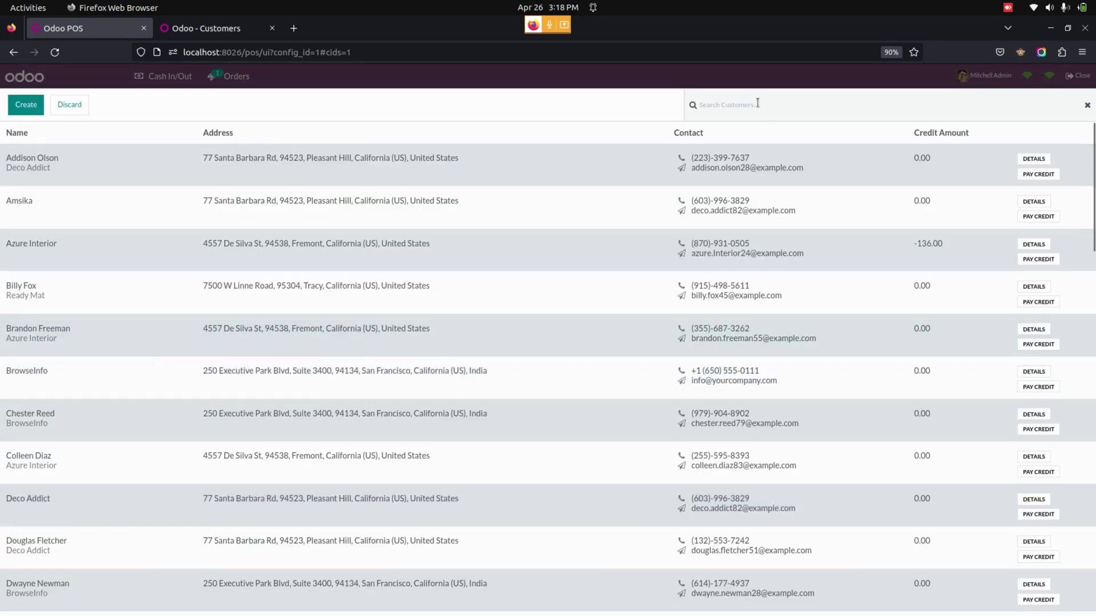
{"action": "left_click", "coordinate": [231, 216]}
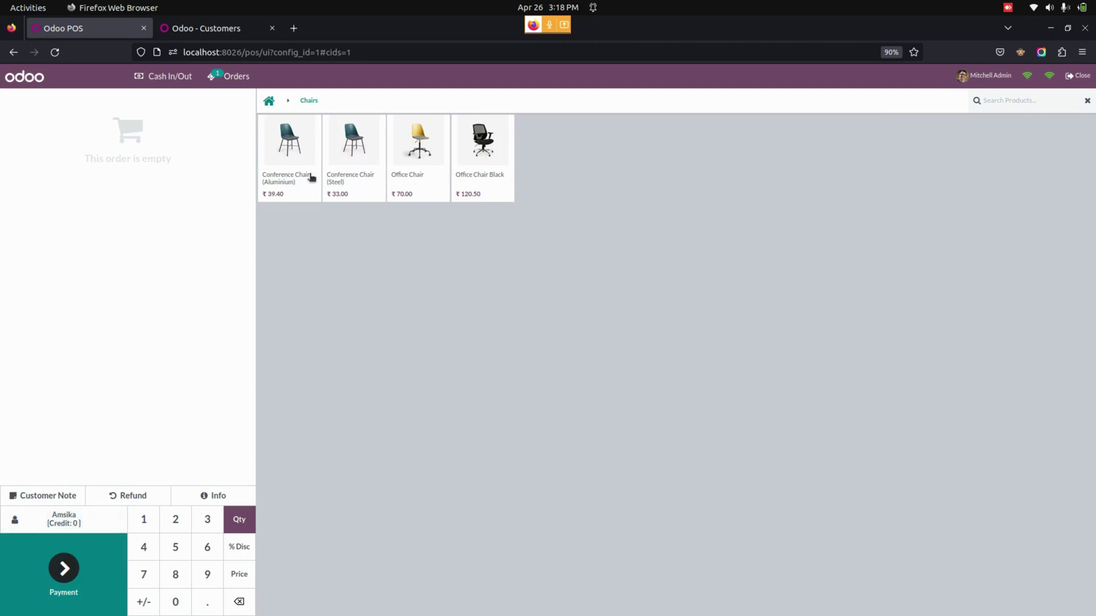
{"action": "left_click", "coordinate": [297, 167]}
{"action": "left_click", "coordinate": [359, 166]}
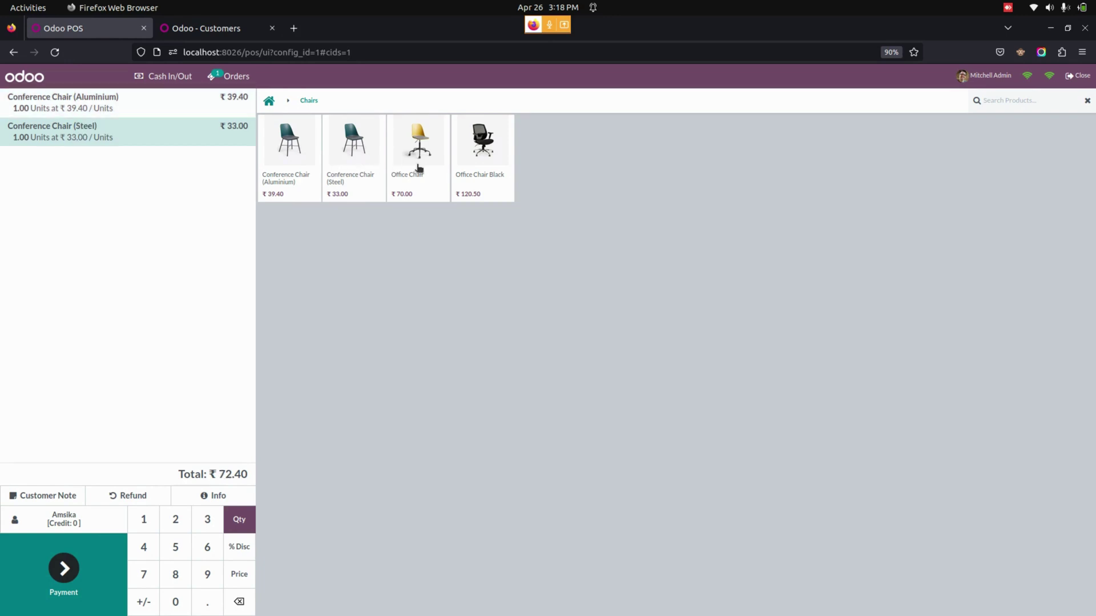
{"action": "left_click", "coordinate": [207, 574]}
{"action": "left_click", "coordinate": [207, 574]}
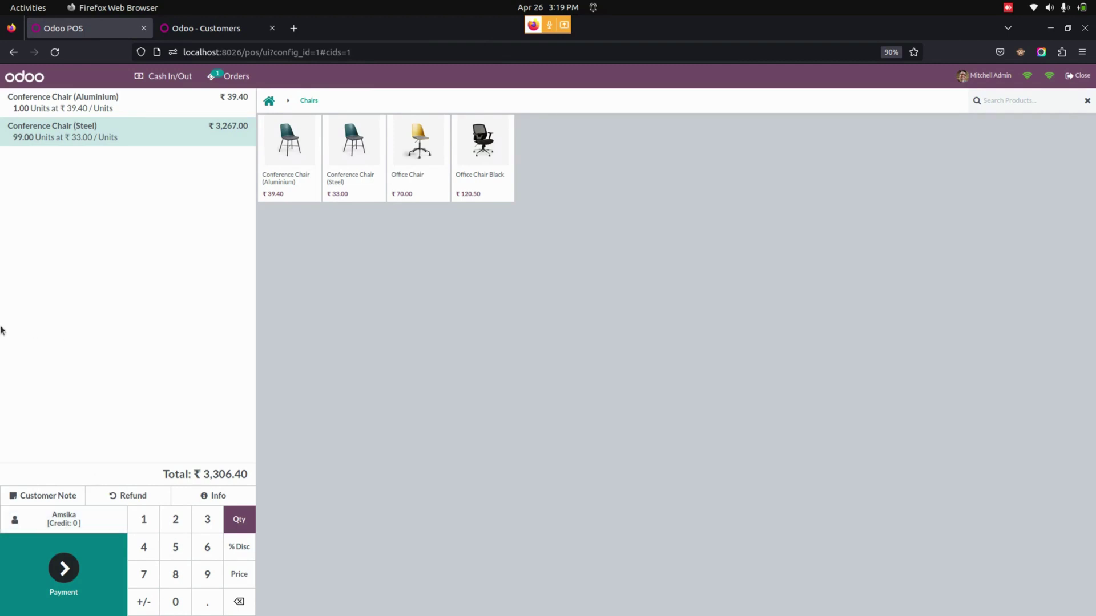
Stop the Odoo server in the Terminal, return to the sale in Firefox and suppress further connection-lost notices.
{"action": "left_click", "coordinate": [21, 268]}
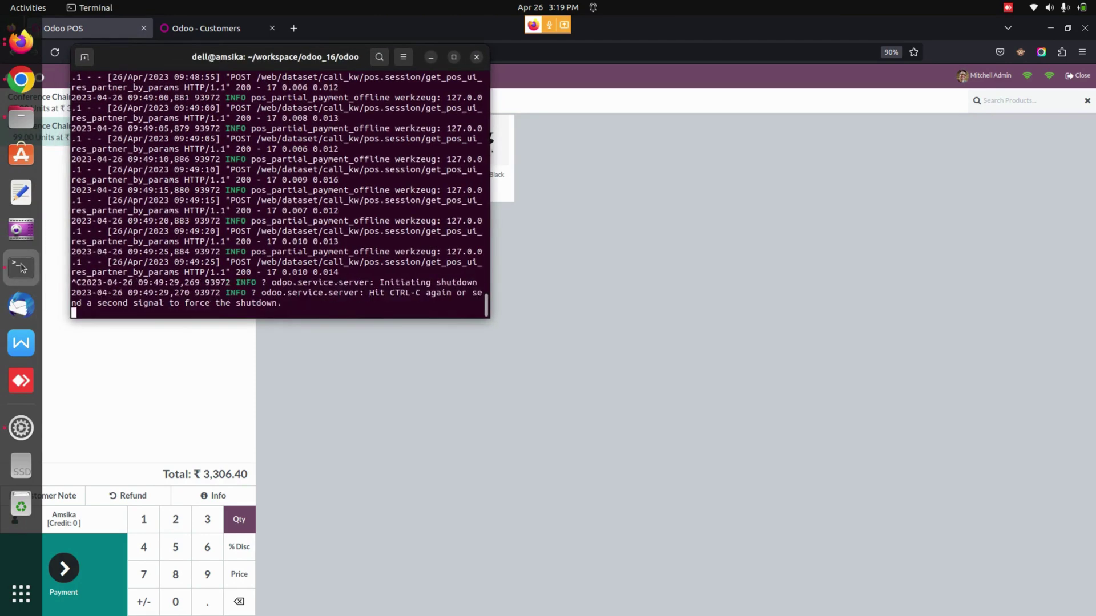
{"action": "key", "text": "ctrl+c"}
{"action": "left_click", "coordinate": [237, 355]}
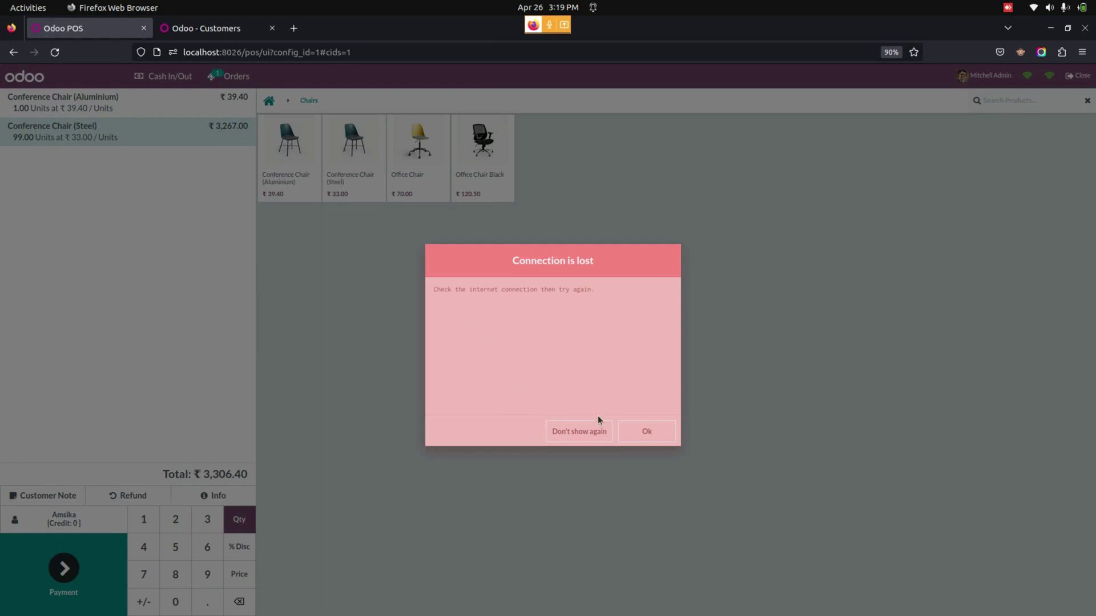
{"action": "left_click", "coordinate": [578, 432]}
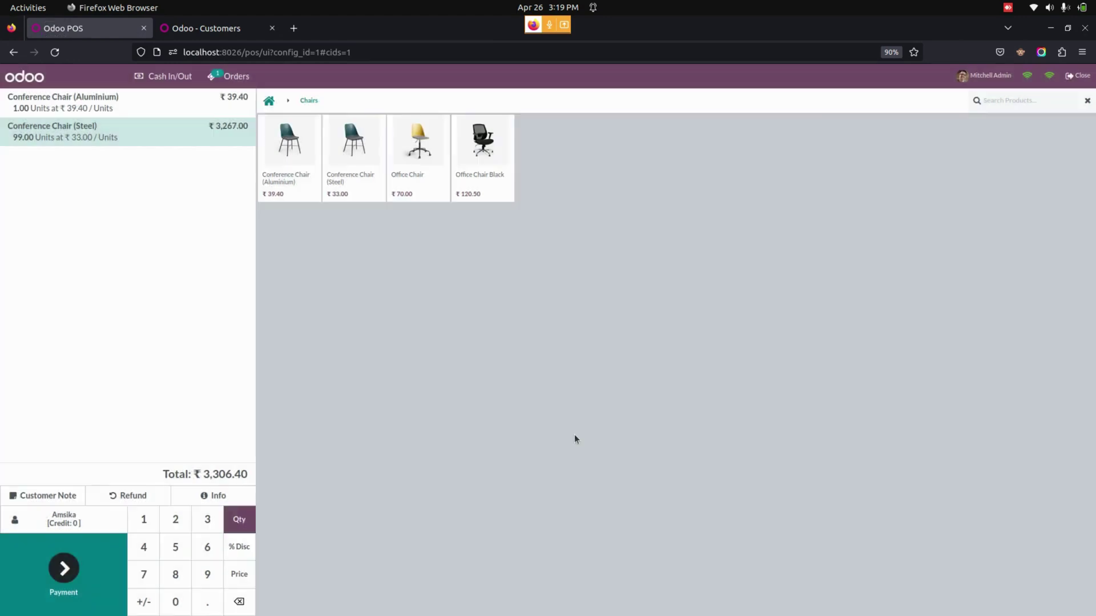
Proceed to payment for the order and enter a cash payment of 2,000.
{"action": "left_click", "coordinate": [65, 569]}
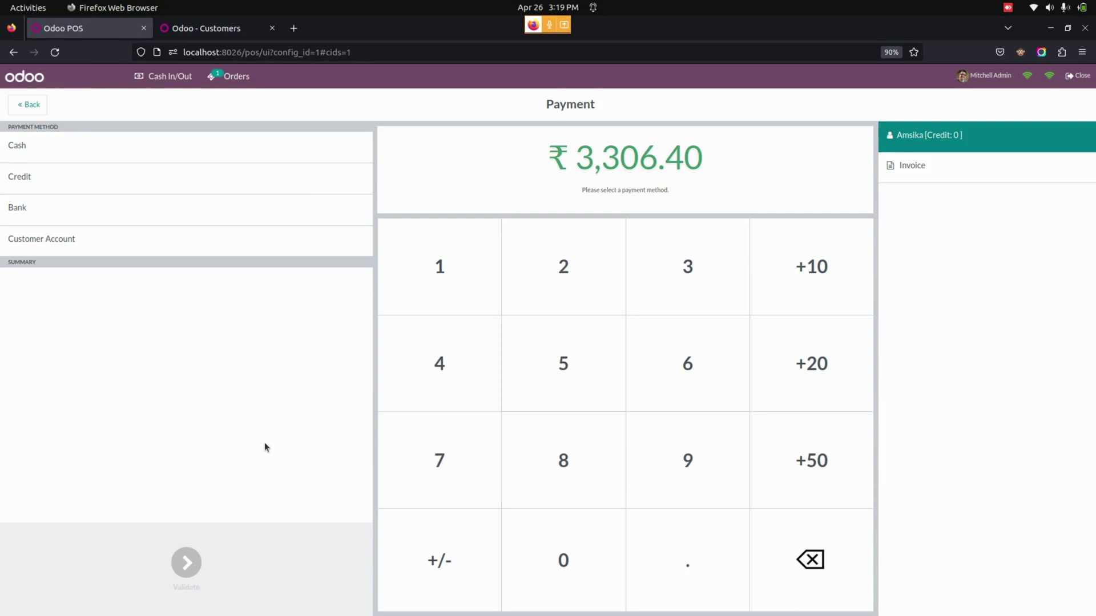
{"action": "left_click", "coordinate": [66, 150]}
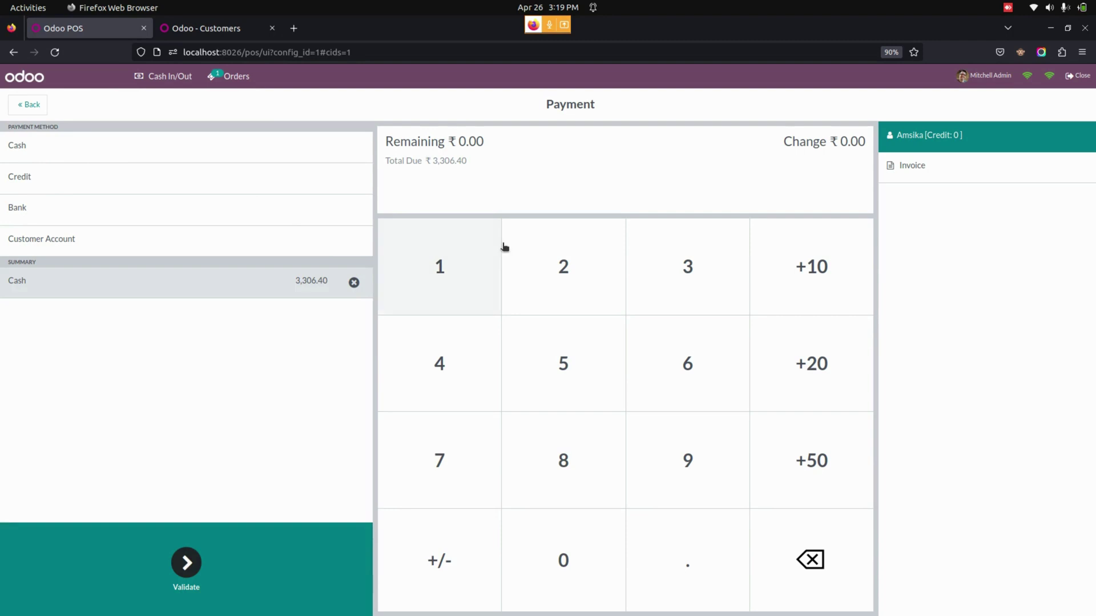
{"action": "left_click", "coordinate": [560, 285]}
{"action": "double_click", "coordinate": [577, 547]}
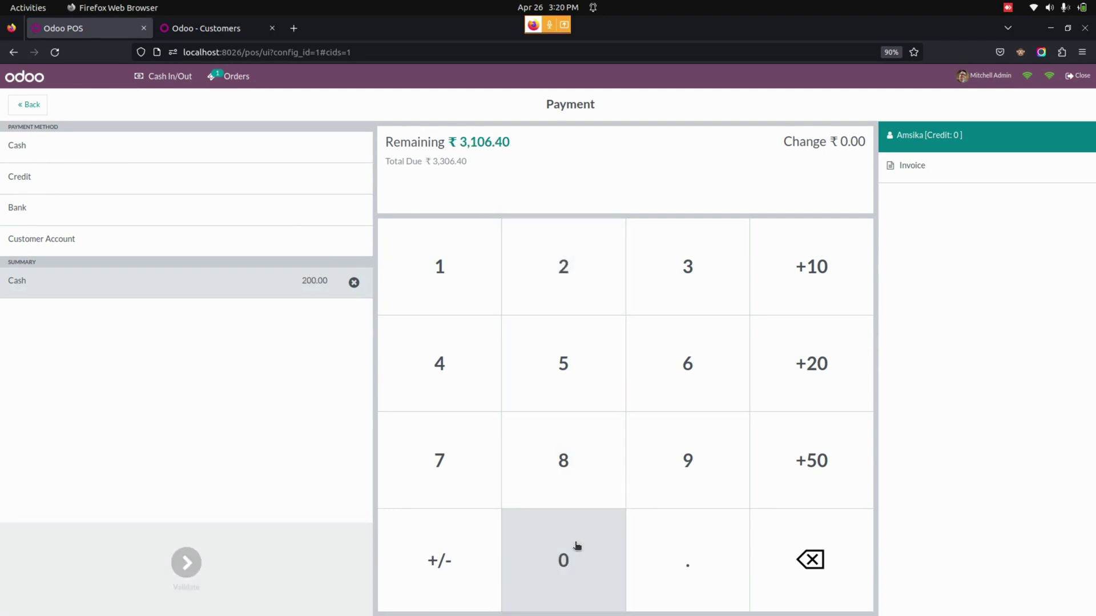
{"action": "left_click", "coordinate": [575, 548]}
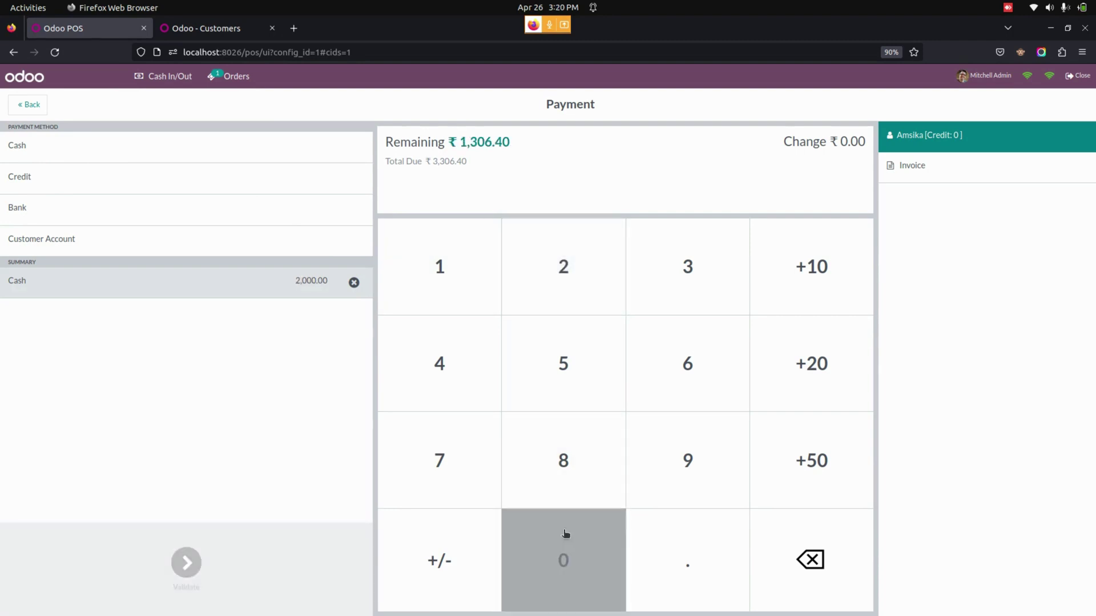
Put the remaining balance on Credit, validate the order and review its receipt.
{"action": "left_click", "coordinate": [174, 177]}
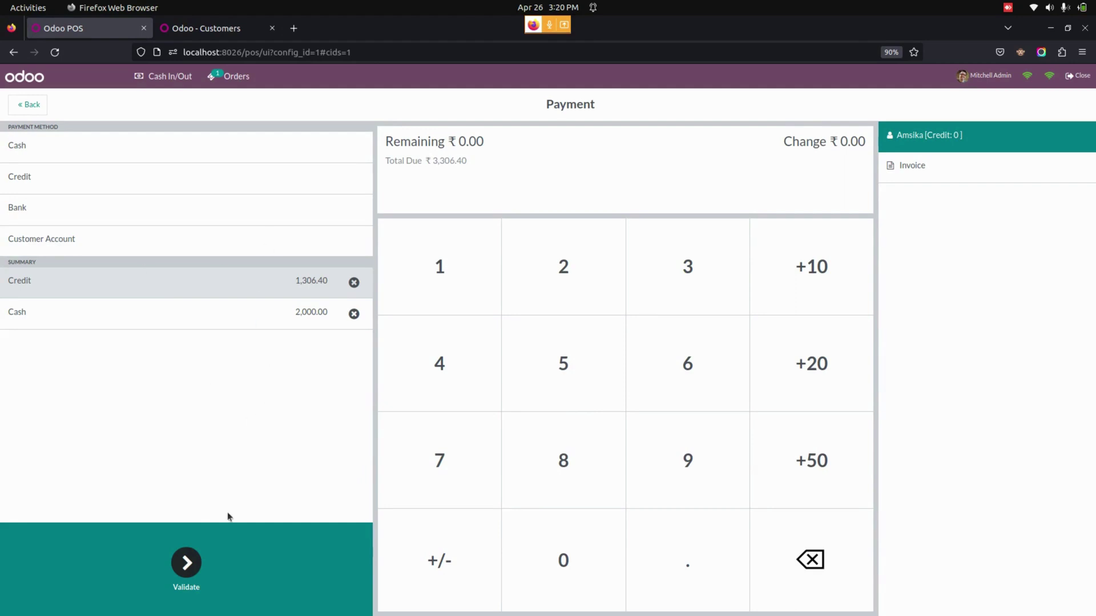
{"action": "left_click", "coordinate": [225, 535]}
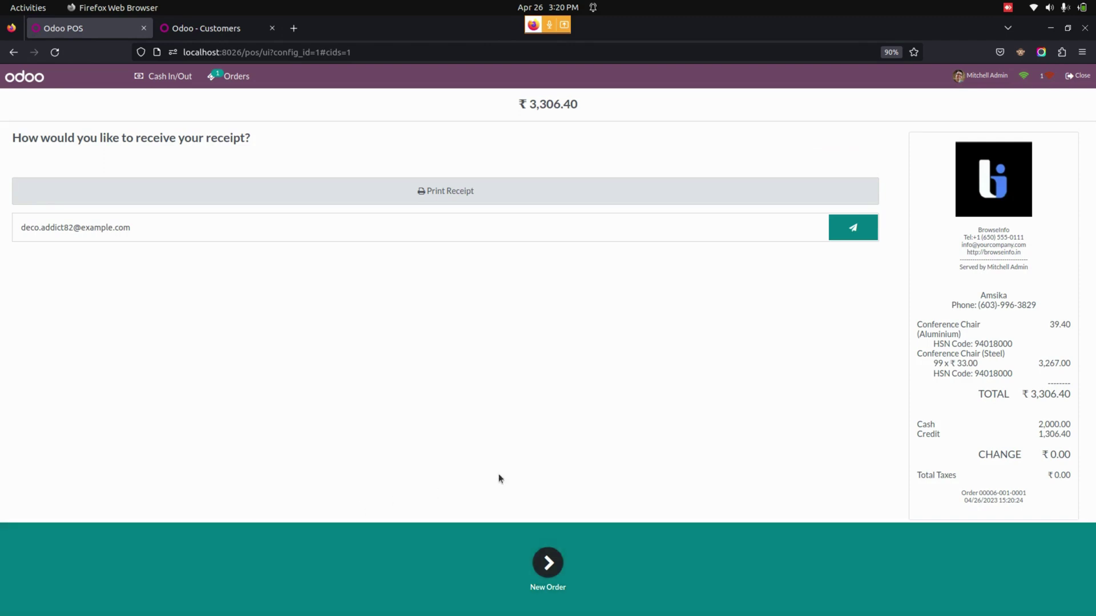
{"action": "scroll", "coordinate": [924, 403], "scroll_direction": "down", "scroll_amount": 1}
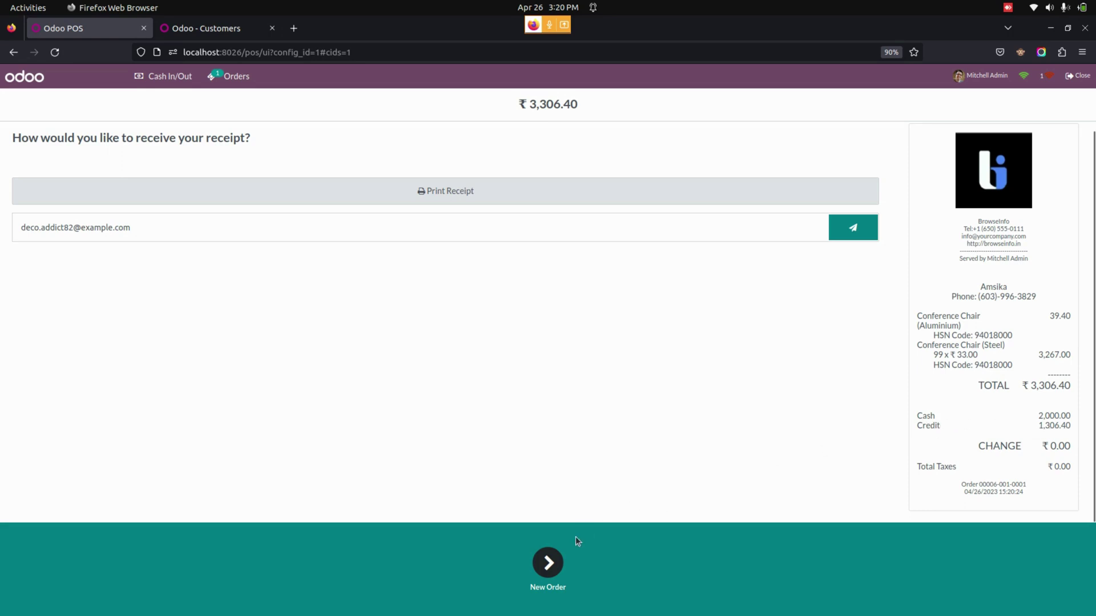
Start a new order and pay 500 towards the credit-enabled customer's outstanding credit from the customer list.
{"action": "left_click", "coordinate": [559, 568]}
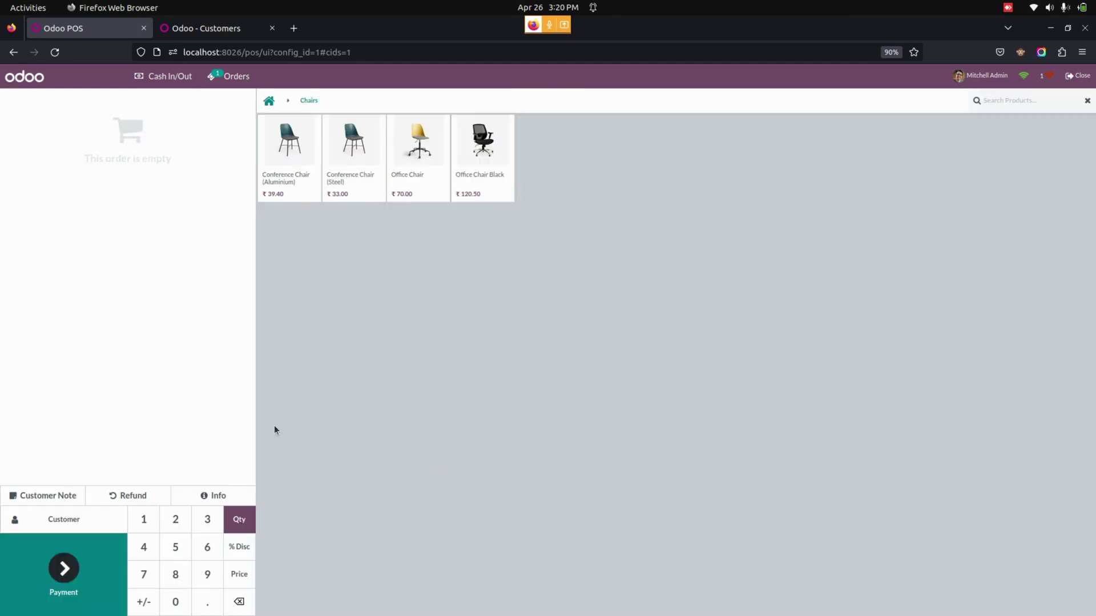
{"action": "left_click", "coordinate": [72, 520]}
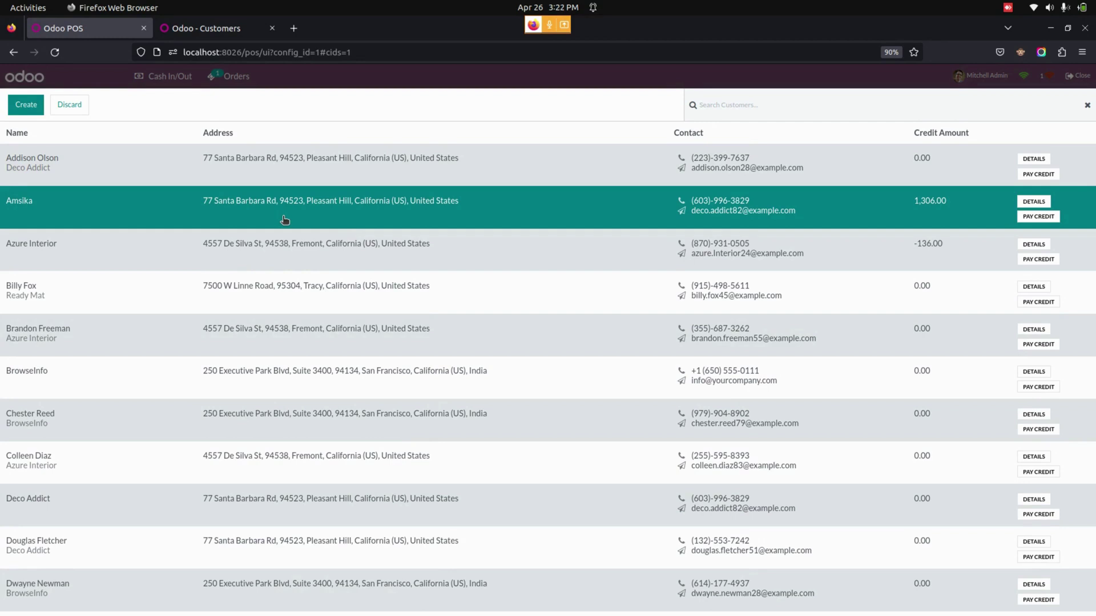
{"action": "left_click", "coordinate": [291, 219]}
{"action": "left_click", "coordinate": [1048, 217]}
{"action": "left_click", "coordinate": [1044, 219]}
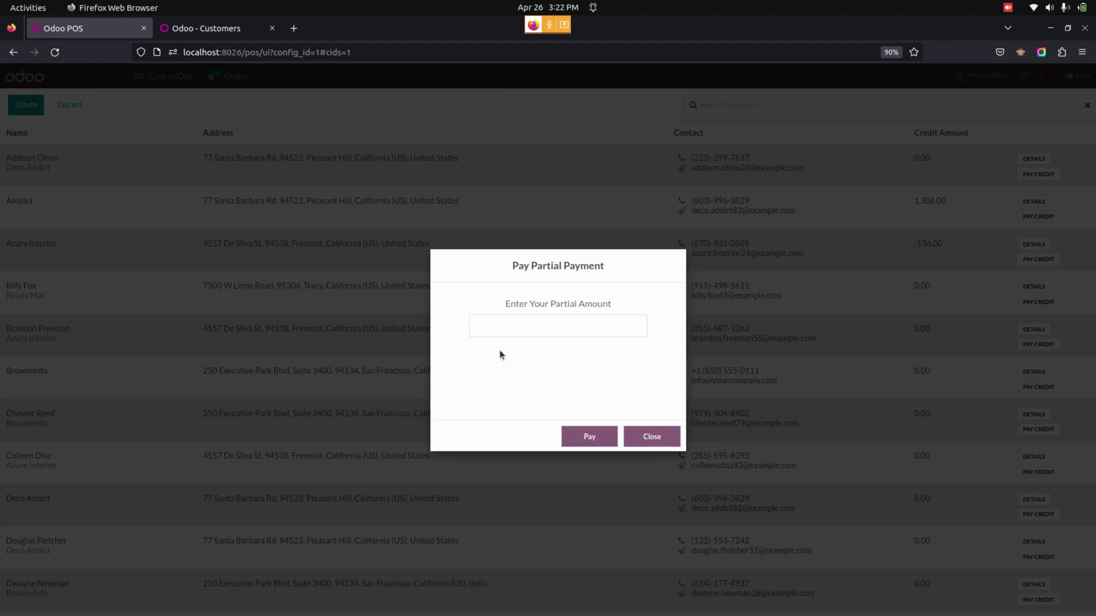
{"action": "left_click", "coordinate": [509, 334]}
{"action": "type", "text": "500"}
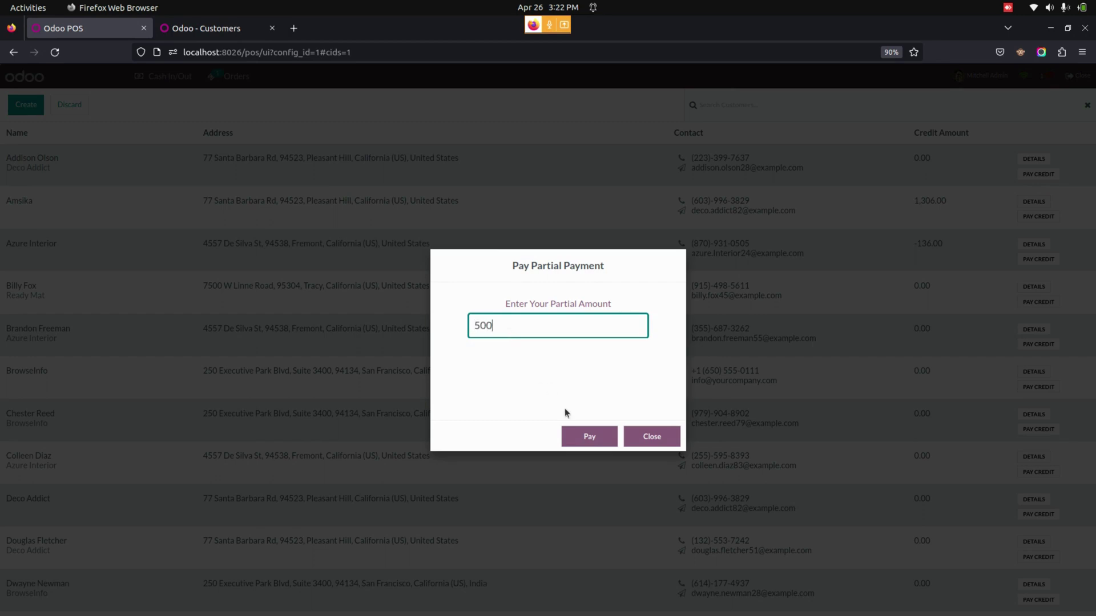
{"action": "left_click", "coordinate": [590, 437]}
{"action": "left_click", "coordinate": [665, 360]}
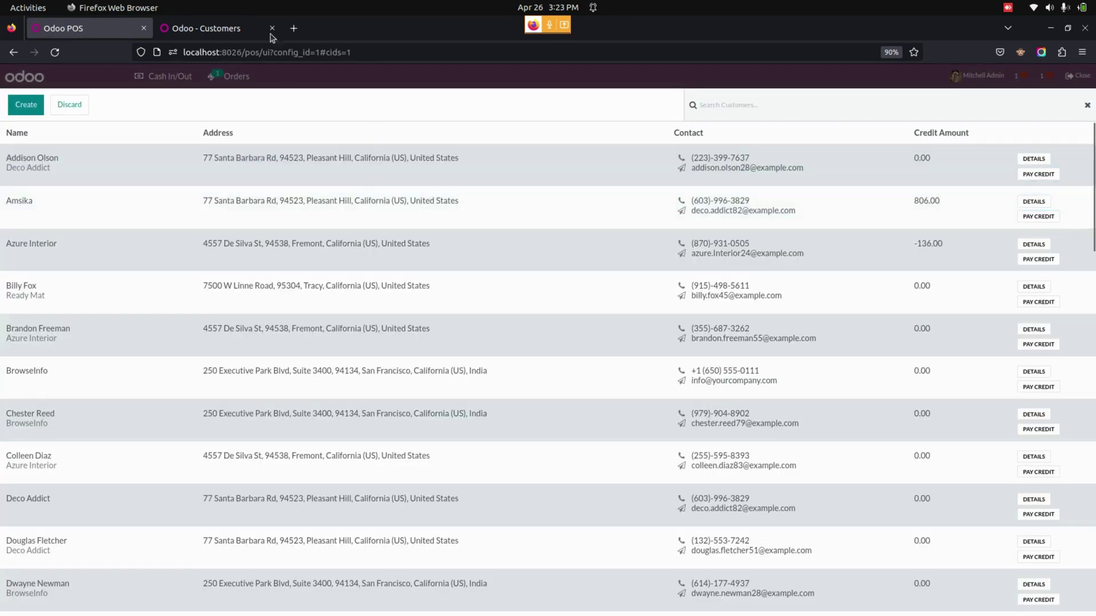
In the backend's Invoicing app, open the posted Credit journal entry with reference POS/00006 and review its journal items.
{"action": "left_click", "coordinate": [206, 28]}
{"action": "left_click", "coordinate": [10, 77]}
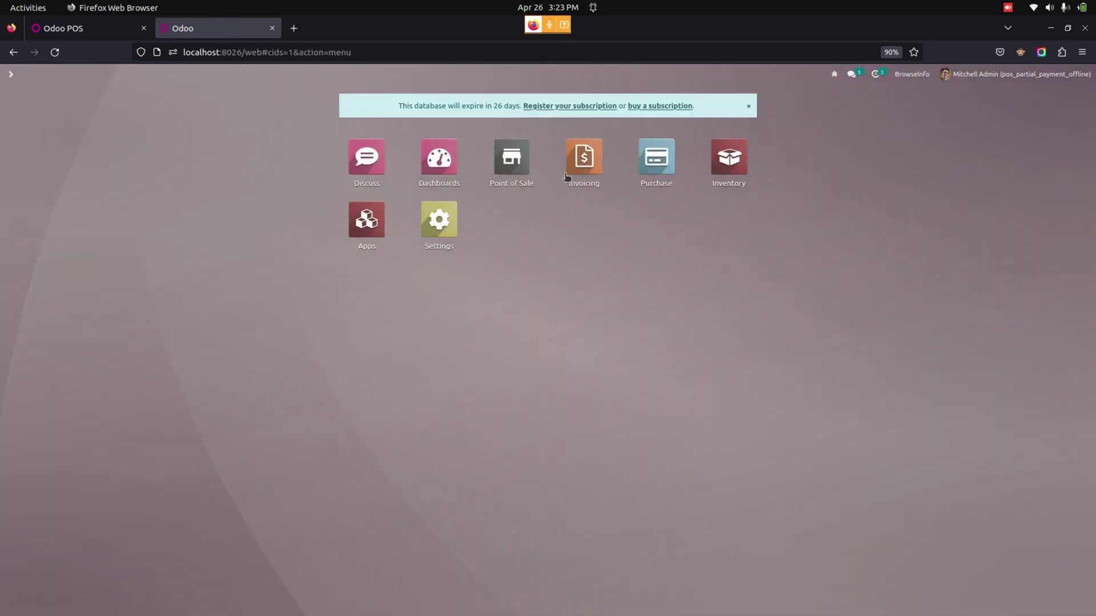
{"action": "left_click", "coordinate": [583, 160]}
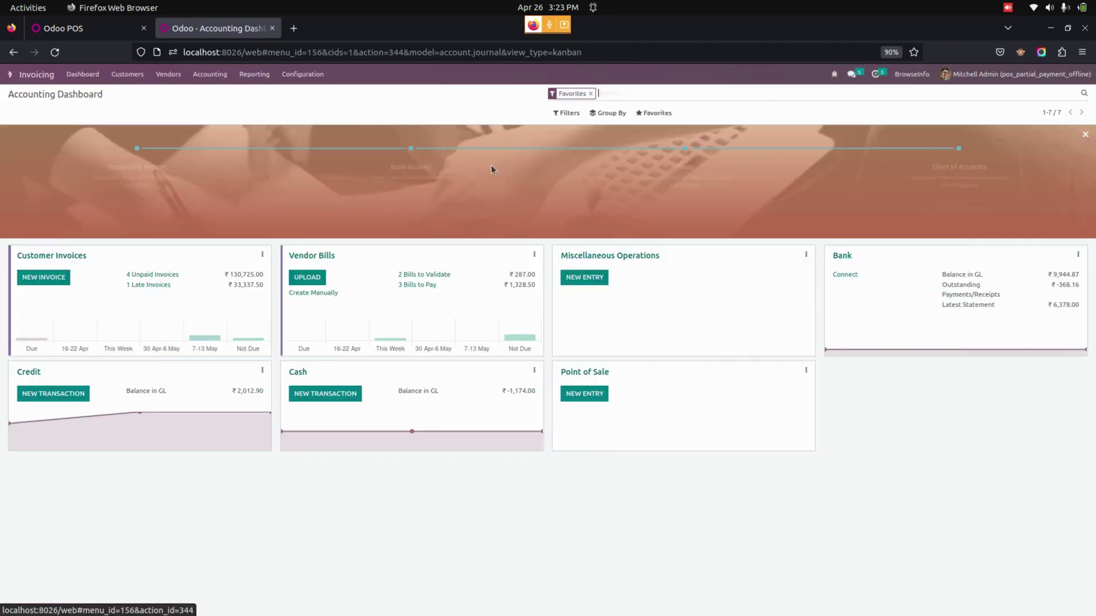
{"action": "left_click", "coordinate": [217, 76]}
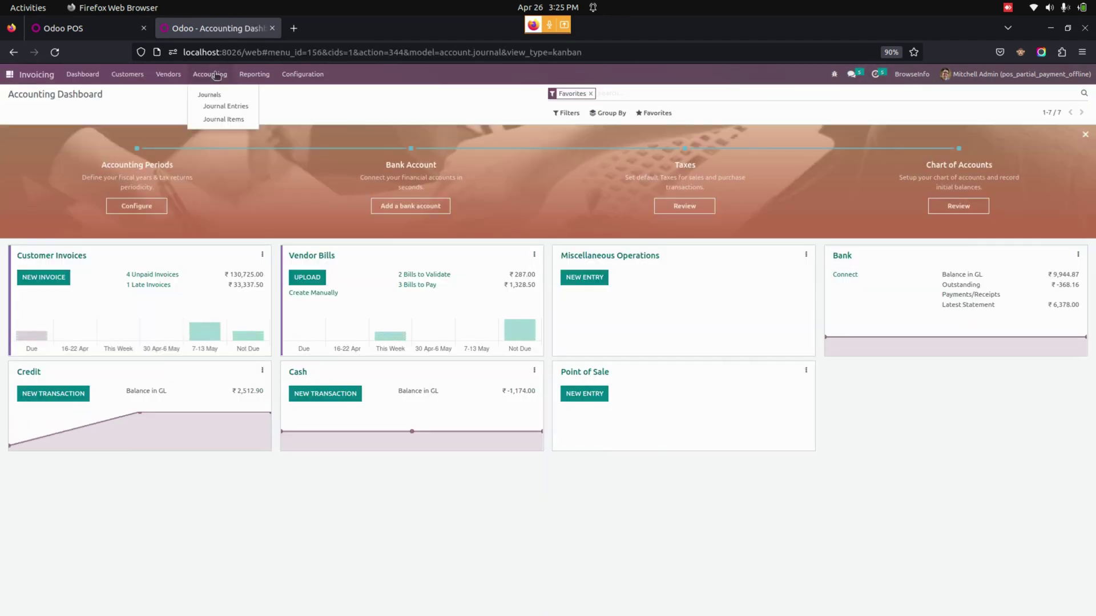
{"action": "left_click", "coordinate": [217, 108]}
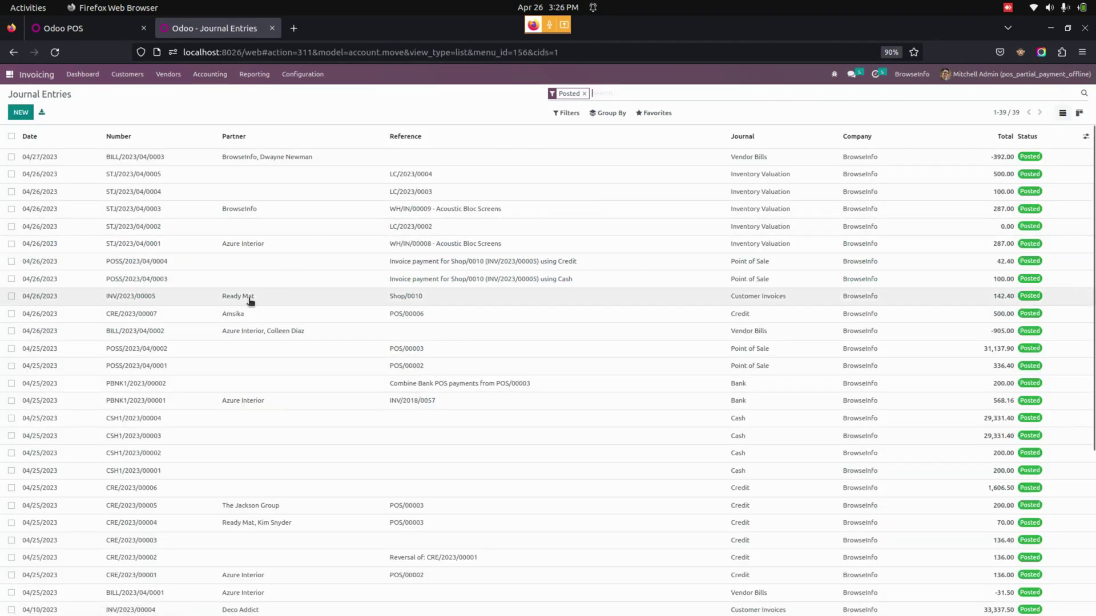
{"action": "left_click", "coordinate": [275, 316]}
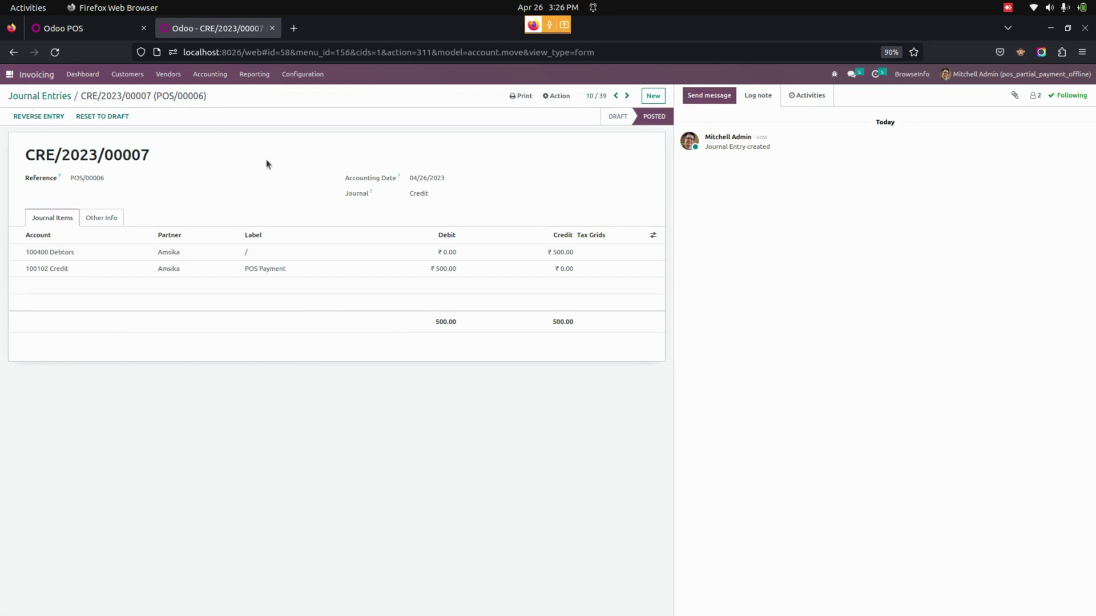
Return to the POS customer list, check the customer's credit amount and leave the list without assigning a customer.
{"action": "key", "text": "ctrl+Page_Up"}
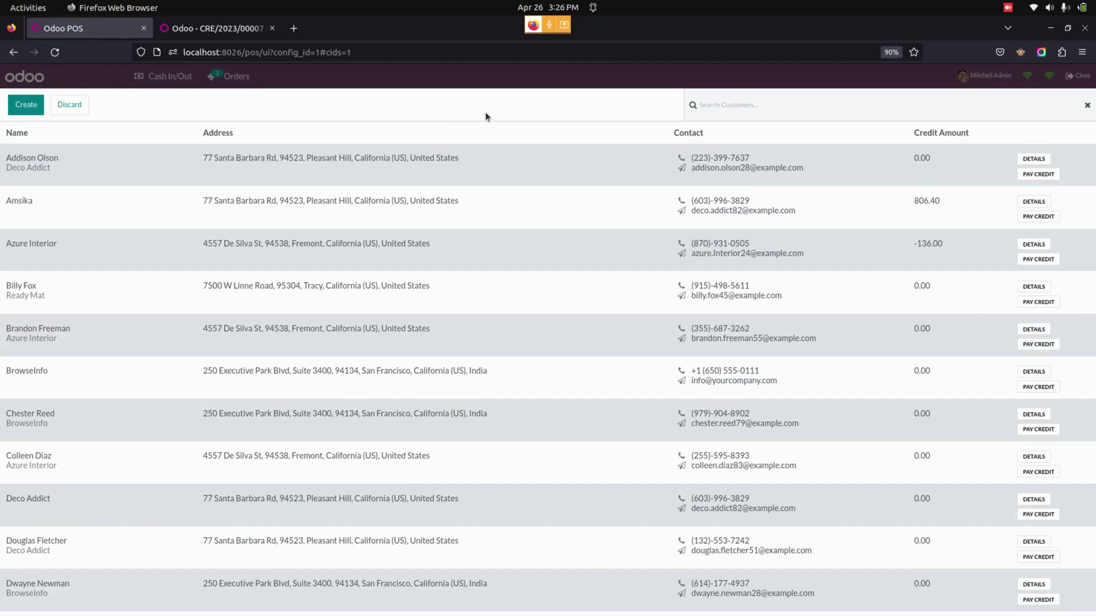
{"action": "left_click", "coordinate": [915, 218]}
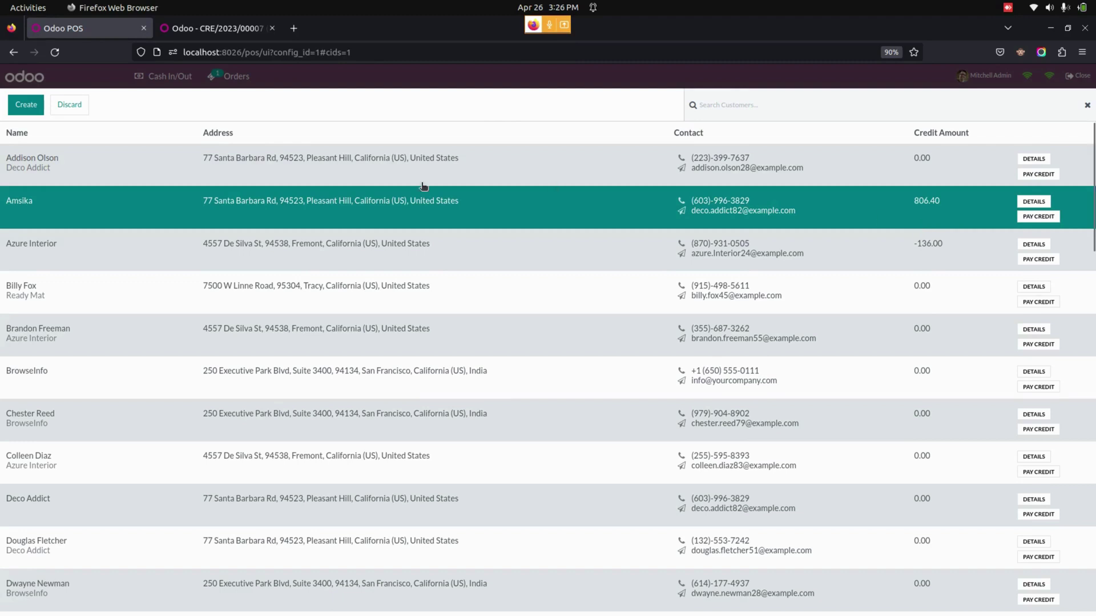
{"action": "left_click", "coordinate": [558, 197]}
{"action": "left_click", "coordinate": [71, 106]}
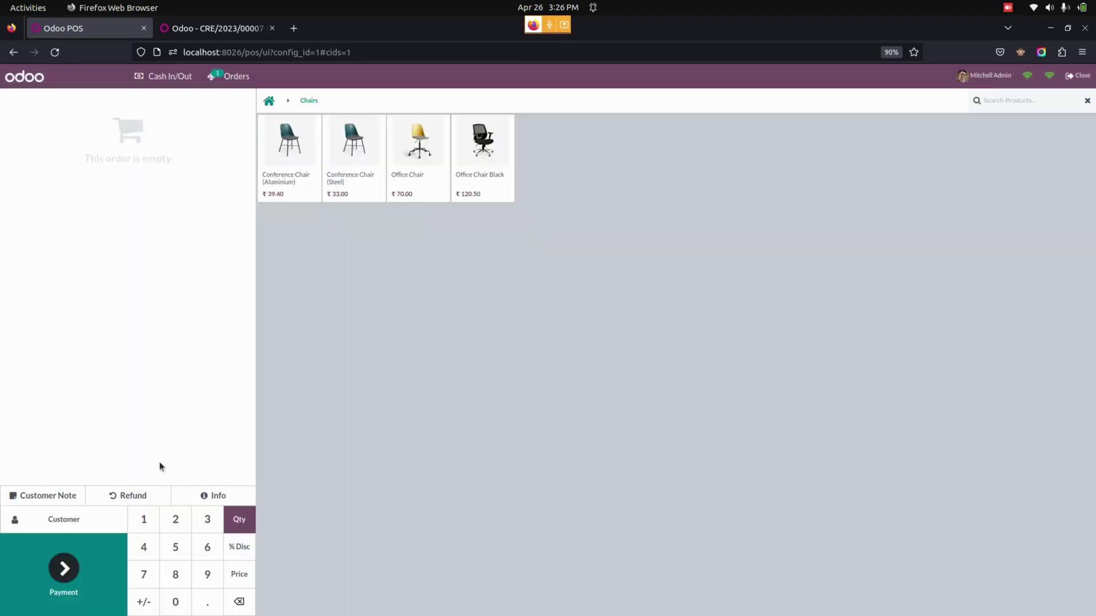
Add one Conference Chair (Aluminium), one Conference Chair (Steel) and one Office Chair to the order, and assign the credit-enabled customer.
{"action": "left_click", "coordinate": [283, 169]}
{"action": "left_click", "coordinate": [336, 165]}
{"action": "left_click", "coordinate": [425, 162]}
{"action": "left_click", "coordinate": [63, 519]}
{"action": "left_click", "coordinate": [262, 207]}
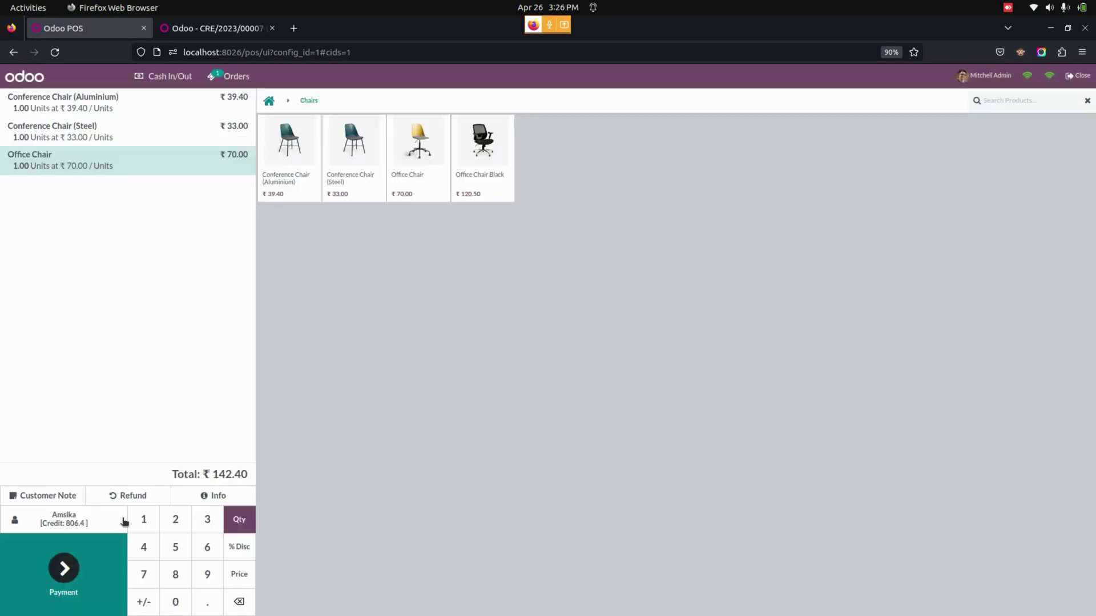
Try to validate the order with its full amount paid on Credit, and dismiss the resulting notice.
{"action": "left_click", "coordinate": [74, 589]}
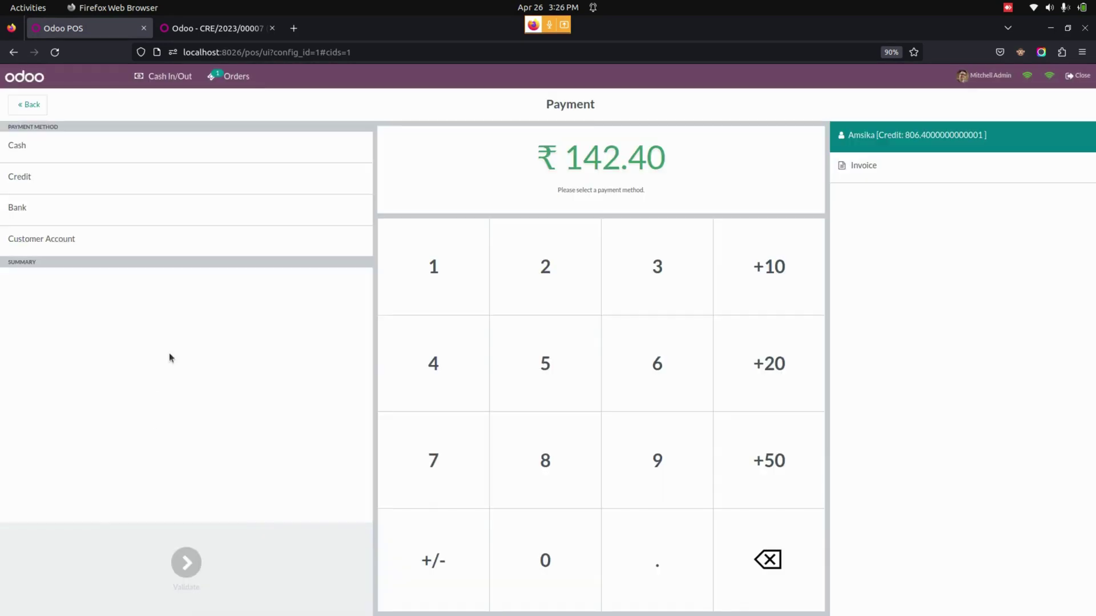
{"action": "left_click", "coordinate": [114, 177]}
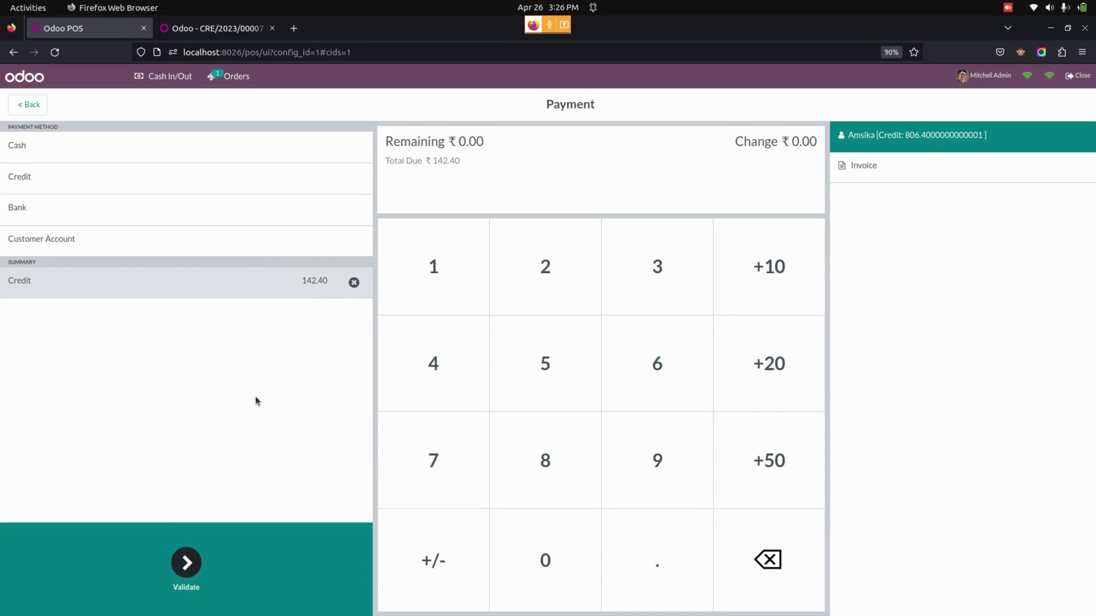
{"action": "left_click", "coordinate": [187, 564]}
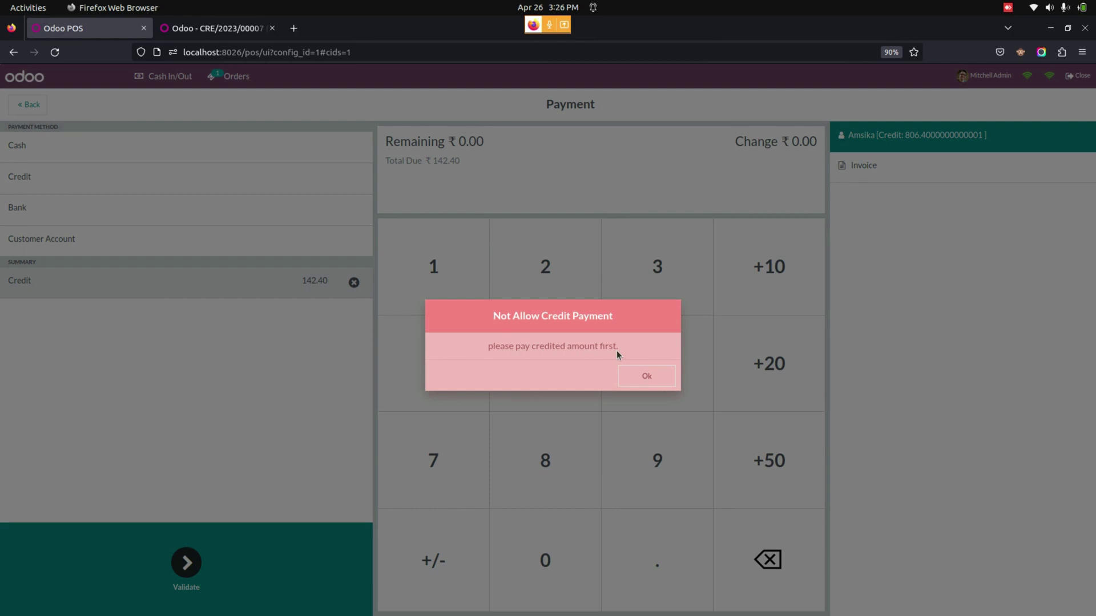
{"action": "left_click", "coordinate": [644, 374]}
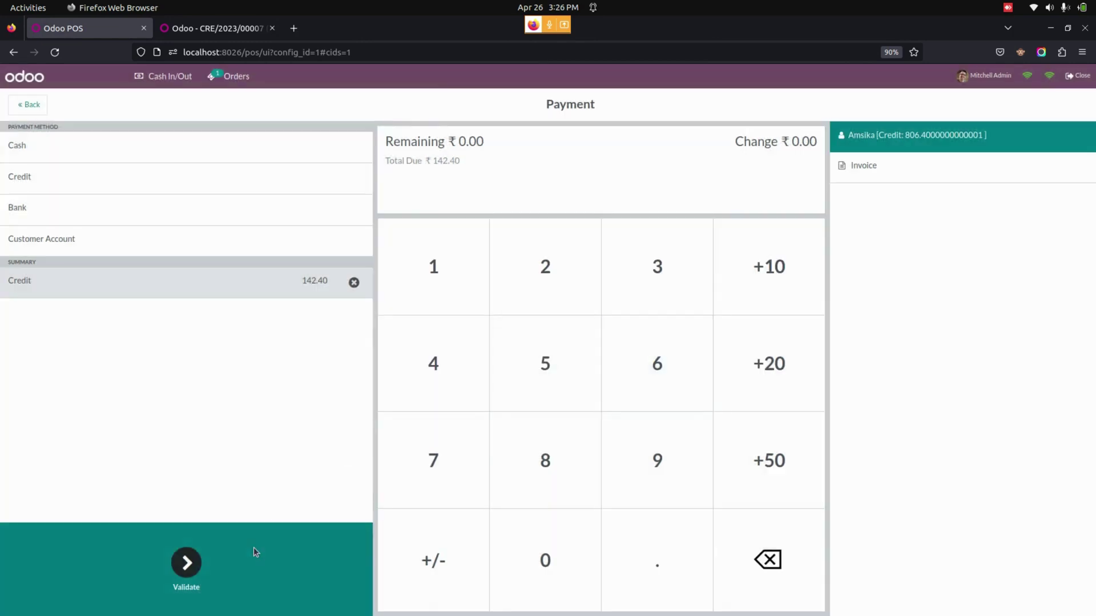
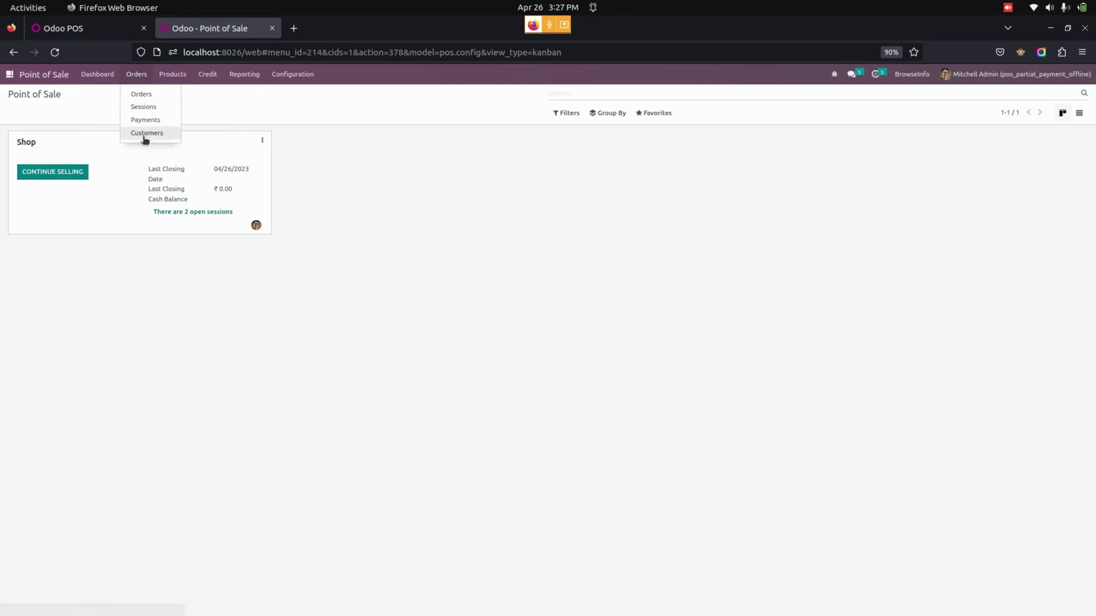
In the customer's Sales & Purchase settings in the backend, enable Allow Over limit, set the Credit Limit to 2000 and save.
{"action": "left_click", "coordinate": [157, 133]}
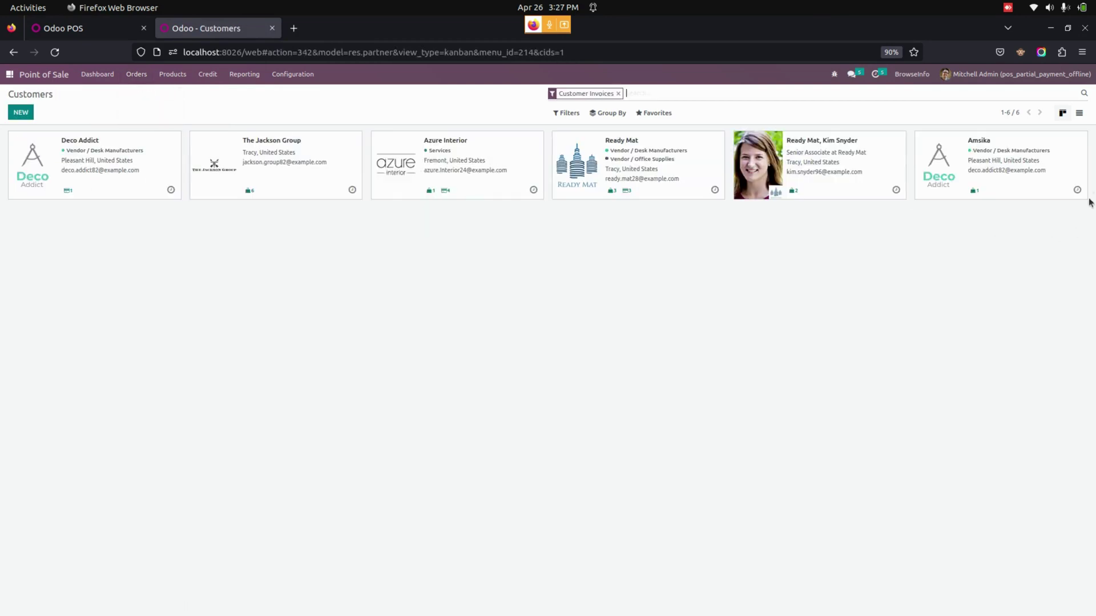
{"action": "left_click", "coordinate": [977, 159]}
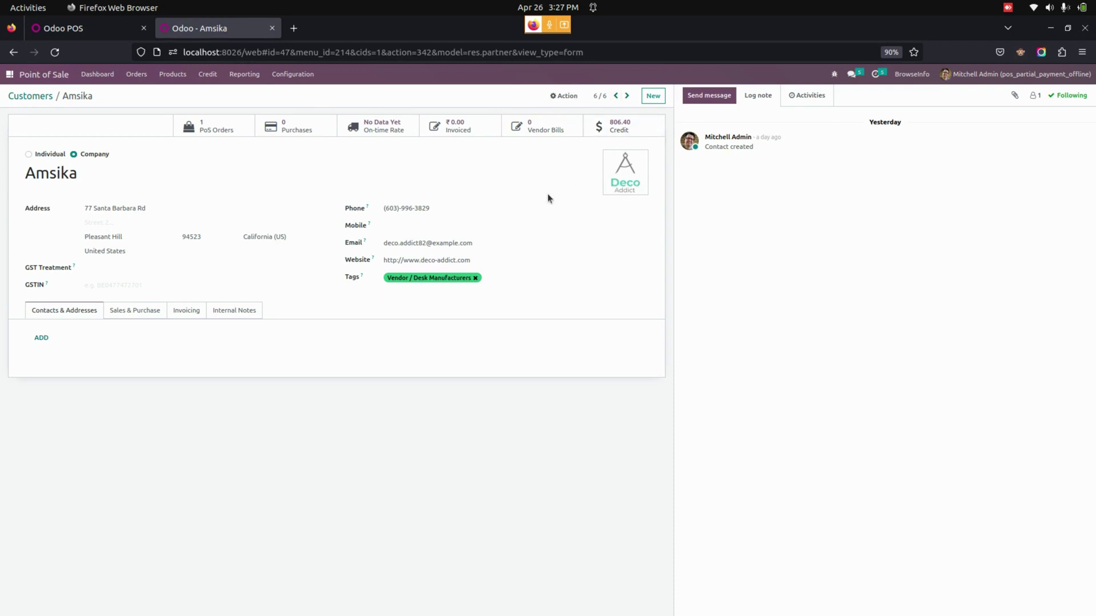
{"action": "left_click", "coordinate": [146, 312]}
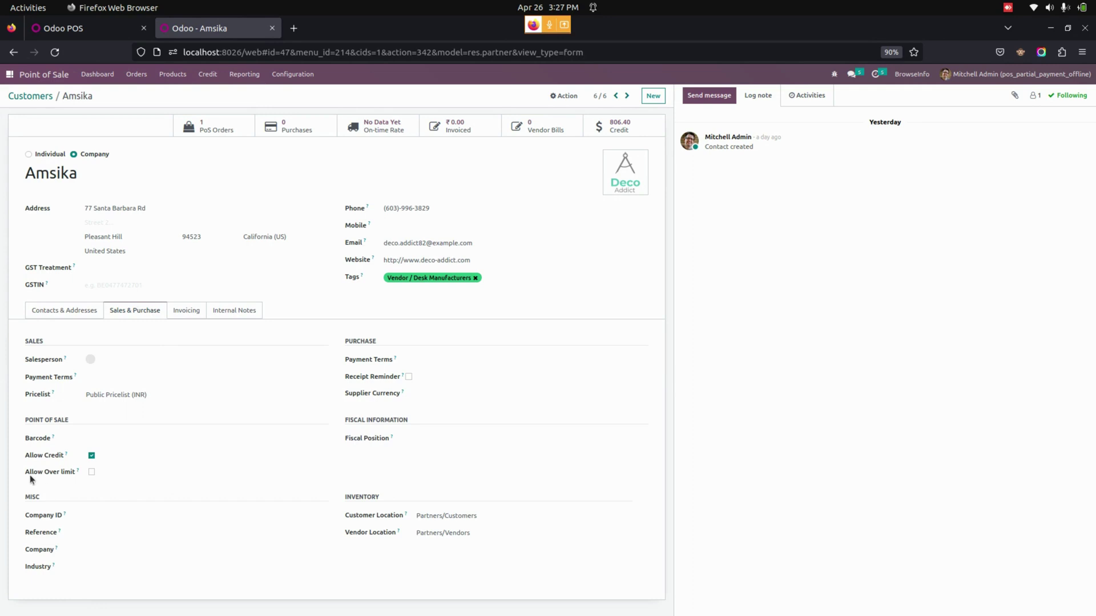
{"action": "left_click", "coordinate": [91, 473]}
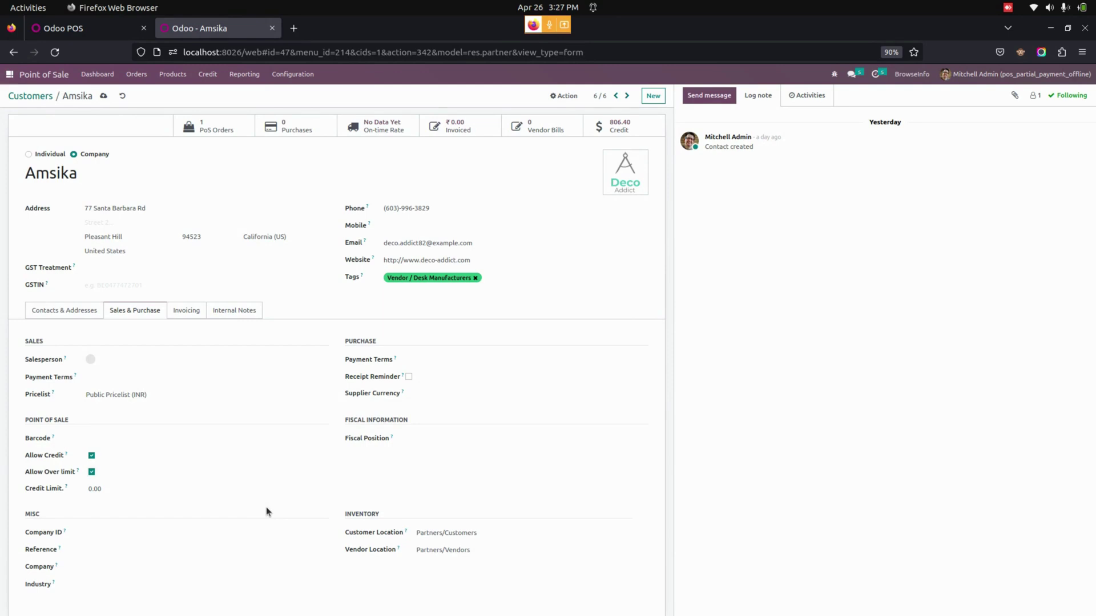
{"action": "left_click", "coordinate": [92, 489]}
{"action": "left_click_drag", "start_coordinate": [92, 489], "coordinate": [68, 489]}
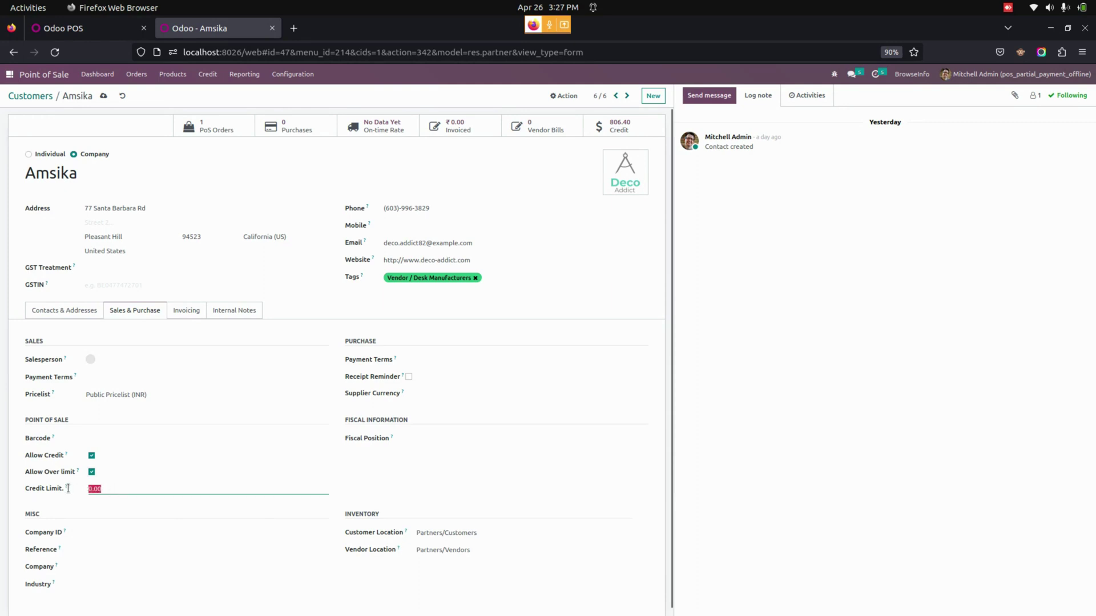
{"action": "type", "text": "2000"}
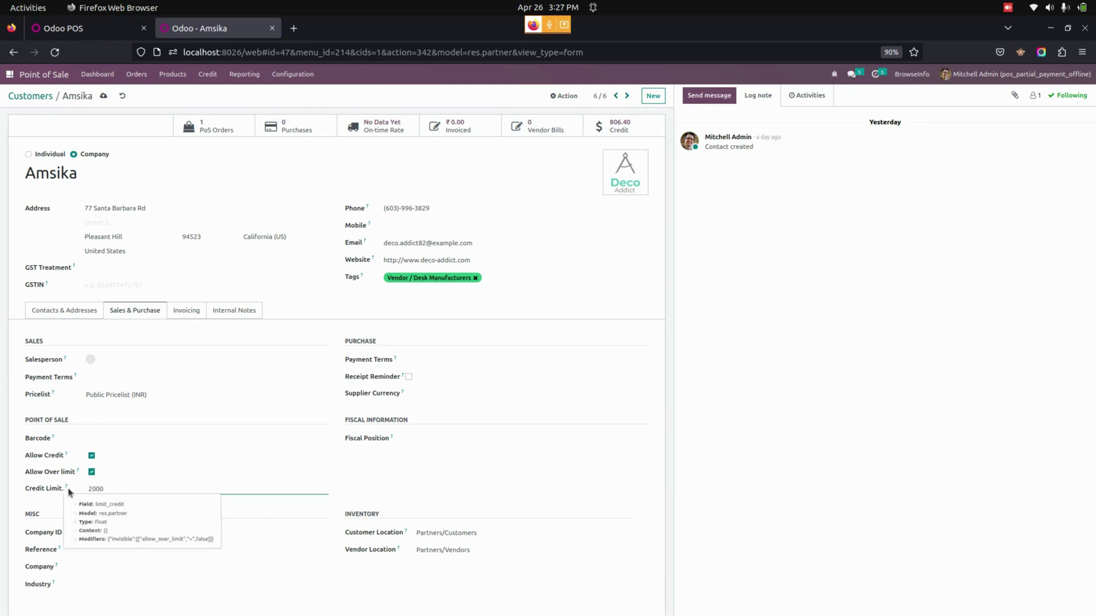
{"action": "left_click", "coordinate": [103, 96]}
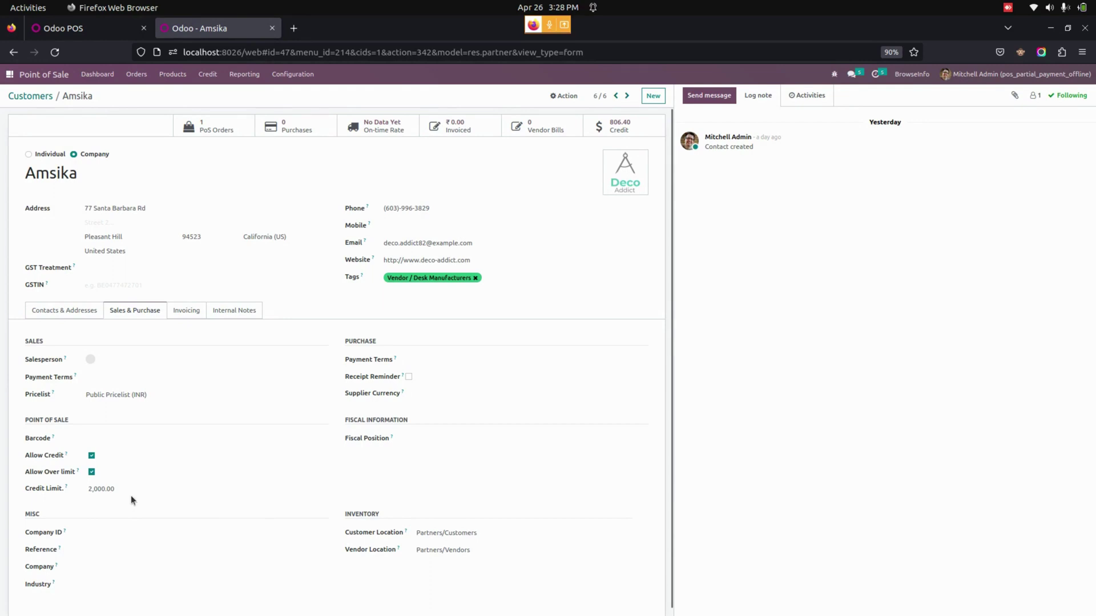
Back in the POS, order one Conference Chair (Aluminium), one Conference Chair (Steel), one Office Chair and 96 units of Office Chair Black.
{"action": "left_click", "coordinate": [86, 28]}
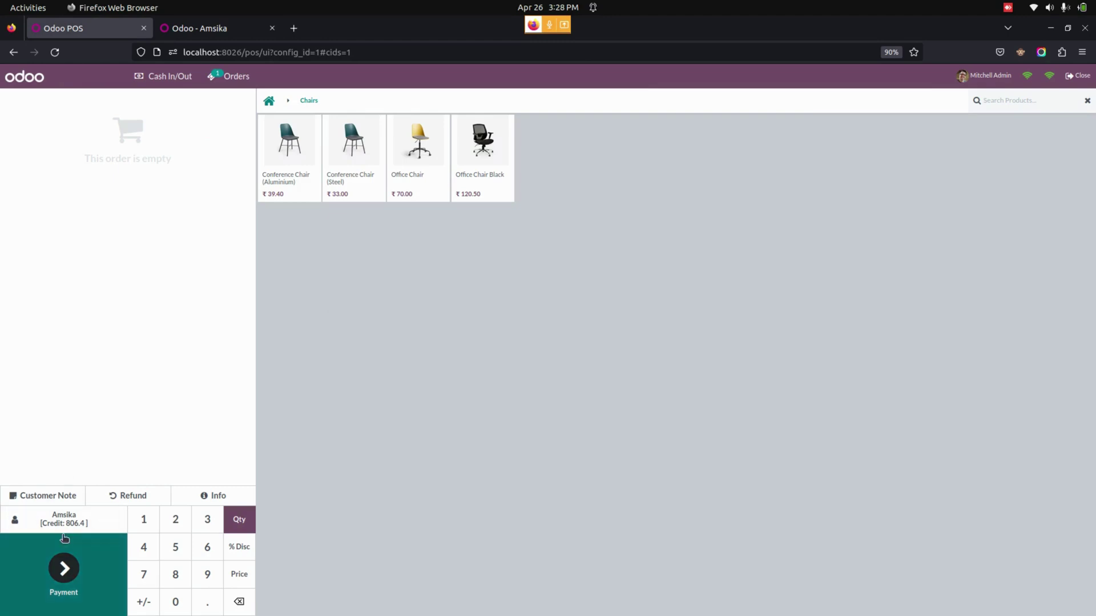
{"action": "left_click", "coordinate": [304, 152]}
{"action": "left_click", "coordinate": [361, 148]}
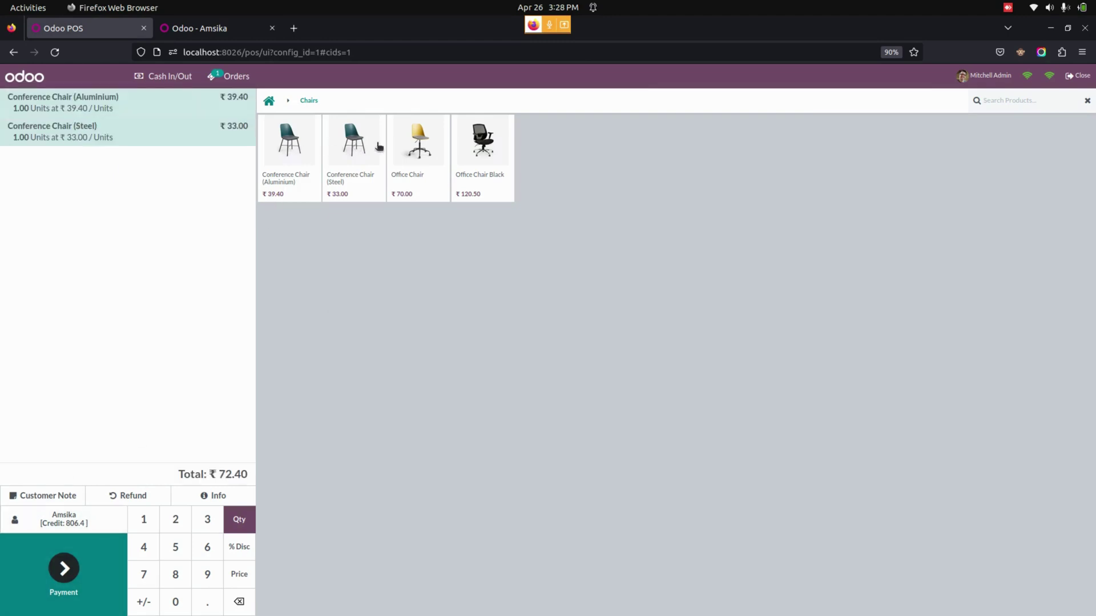
{"action": "left_click", "coordinate": [419, 148]}
{"action": "left_click", "coordinate": [483, 149]}
{"action": "left_click", "coordinate": [207, 574]}
{"action": "left_click", "coordinate": [207, 547]}
{"action": "left_click", "coordinate": [175, 547]}
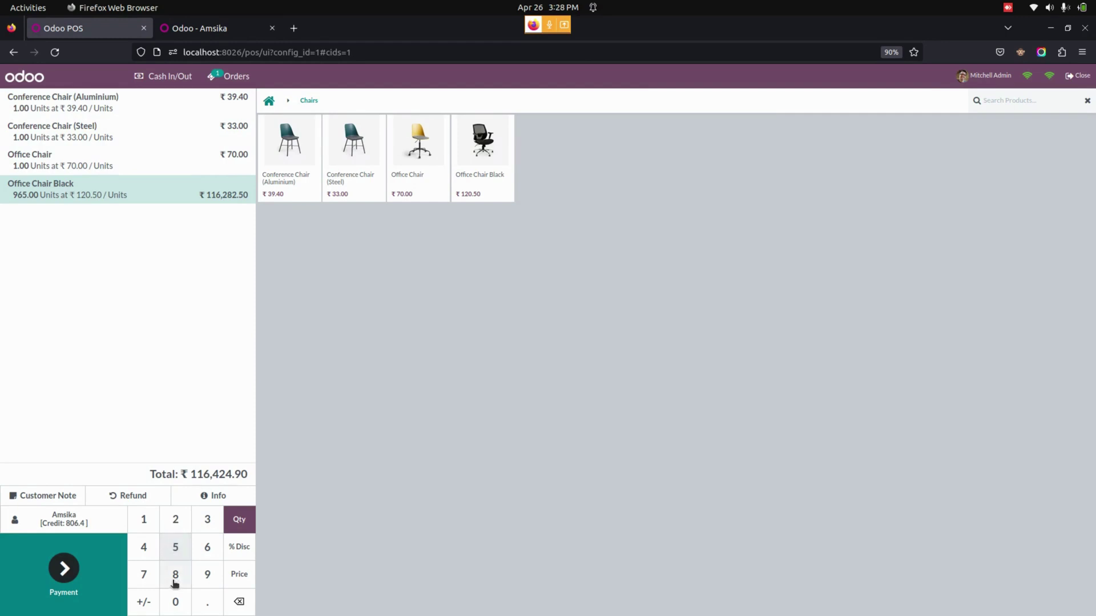
{"action": "left_click", "coordinate": [239, 602]}
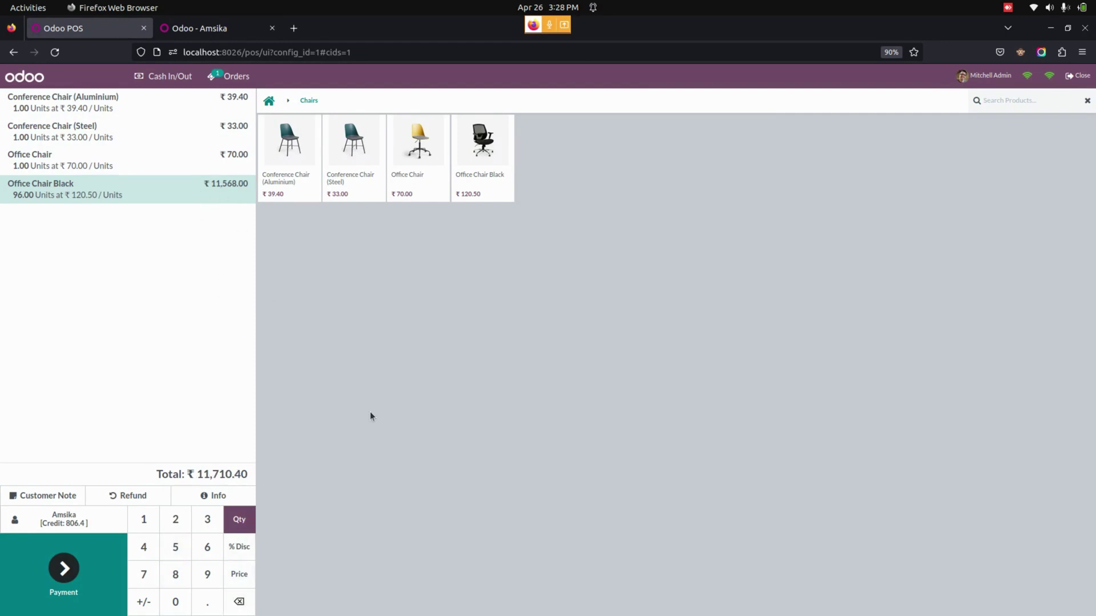
Replace the order's separate Credit lines with one Credit payment for the full amount, and check the customer's credit limit in the backend.
{"action": "left_click", "coordinate": [71, 577]}
{"action": "left_click", "coordinate": [119, 177]}
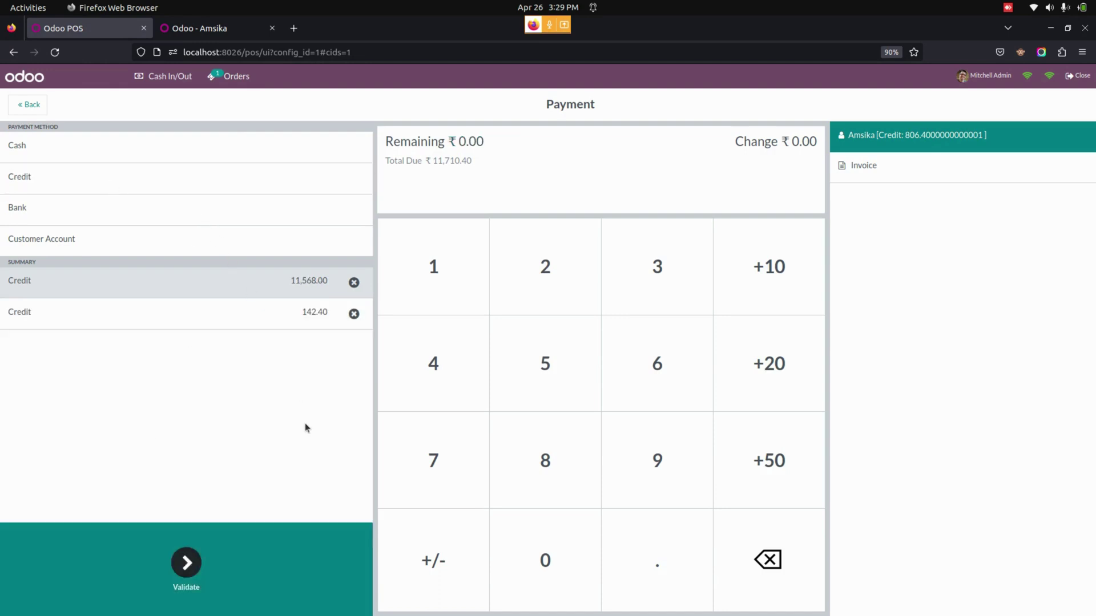
{"action": "left_click", "coordinate": [354, 313]}
{"action": "left_click", "coordinate": [302, 288]}
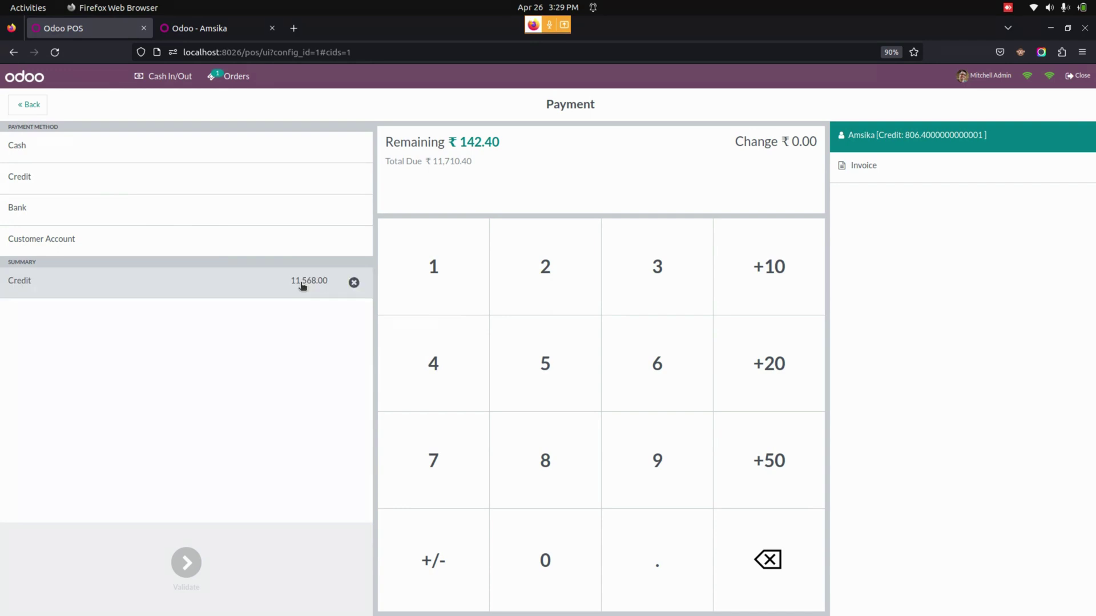
{"action": "left_click", "coordinate": [353, 283]}
{"action": "left_click", "coordinate": [174, 177]}
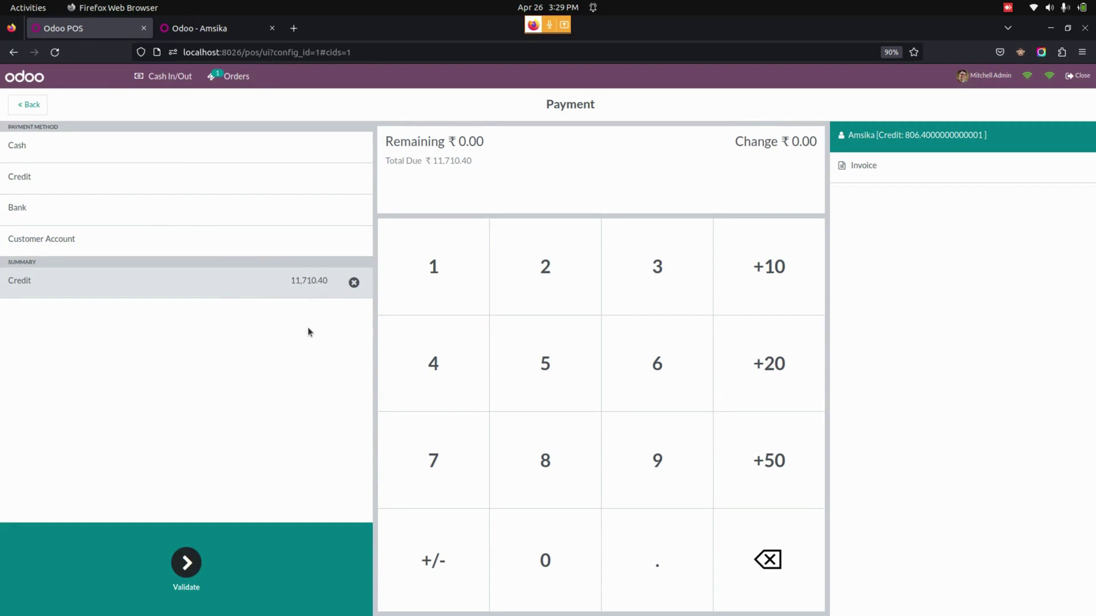
{"action": "left_click", "coordinate": [194, 28]}
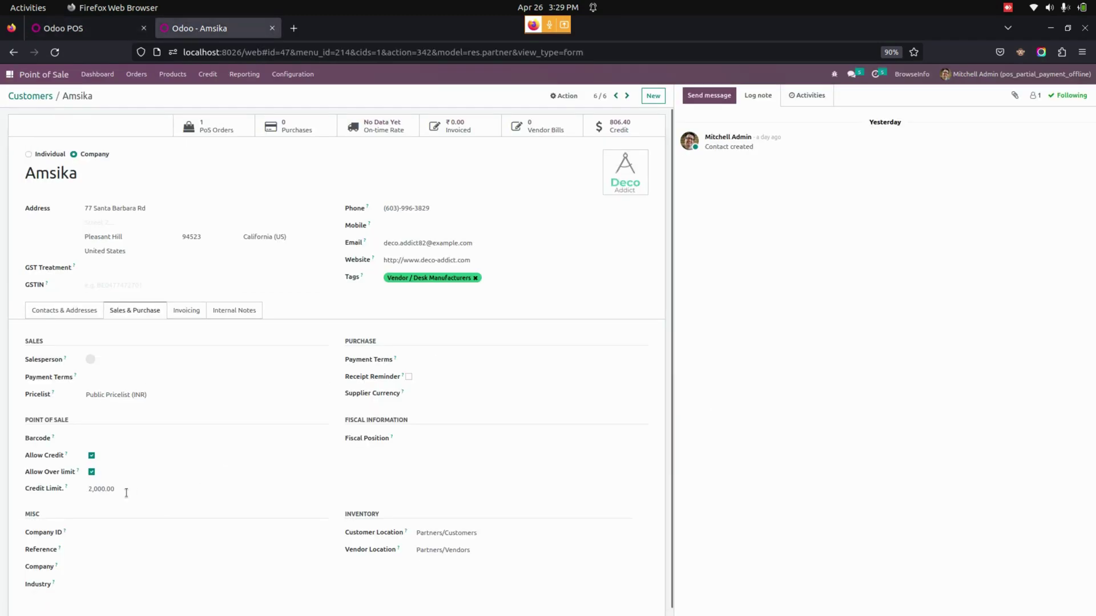
{"action": "left_click", "coordinate": [108, 28]}
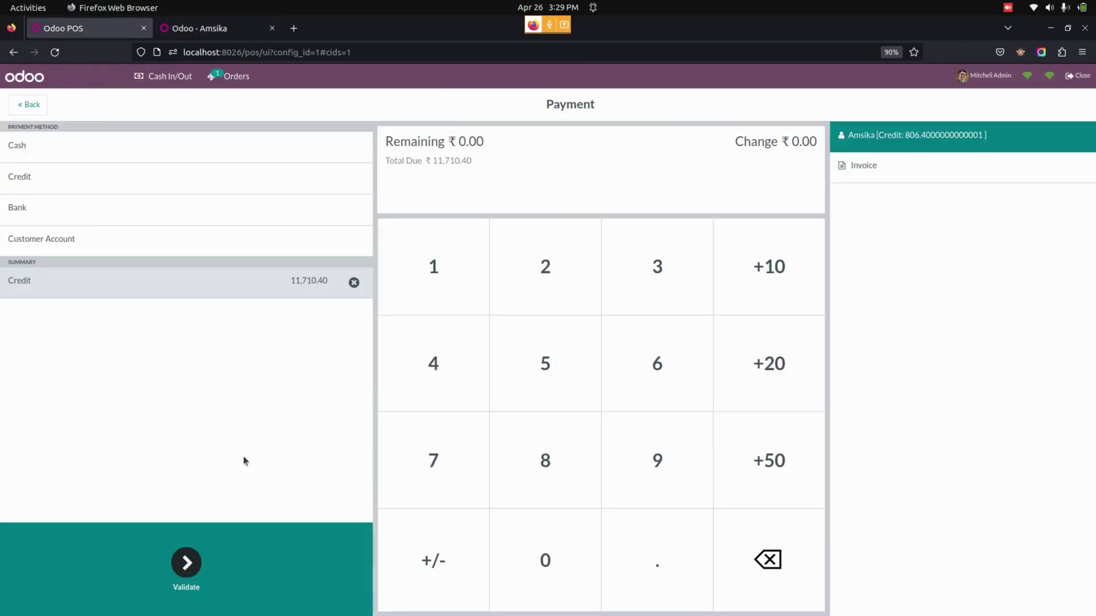
Try to validate the order on full Credit, dismiss the resulting notice, and remove the Office Chair Black line from the order.
{"action": "left_click", "coordinate": [190, 571]}
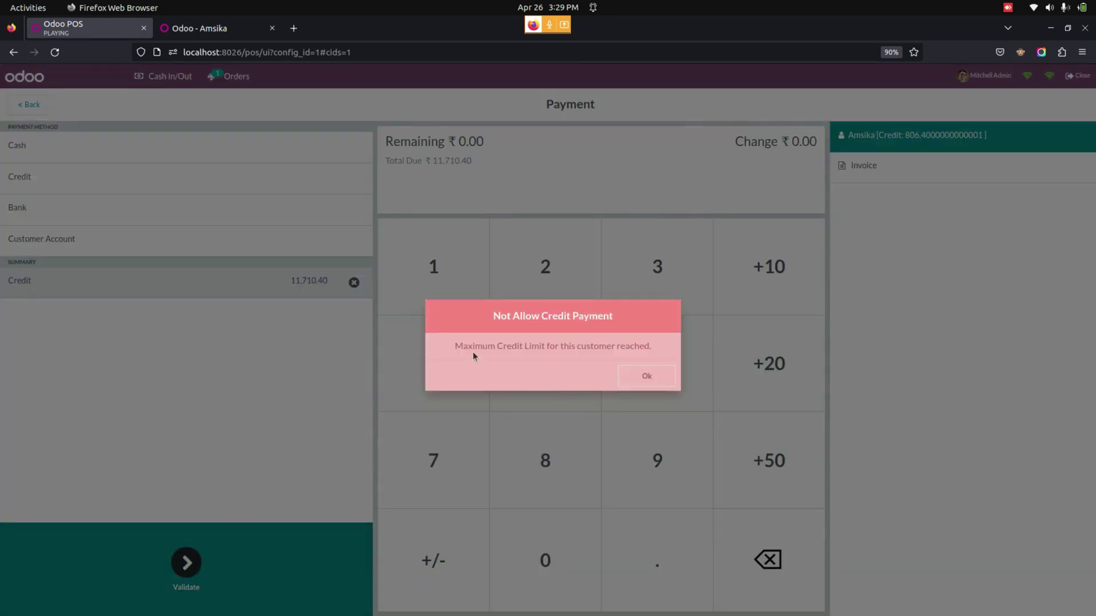
{"action": "left_click", "coordinate": [647, 375]}
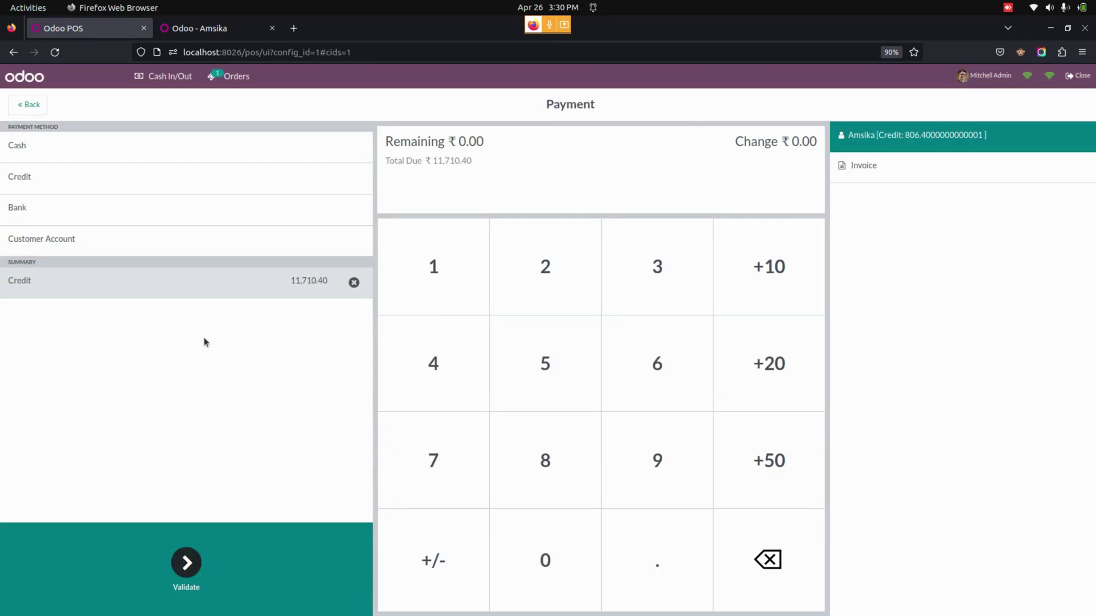
{"action": "left_click", "coordinate": [29, 104]}
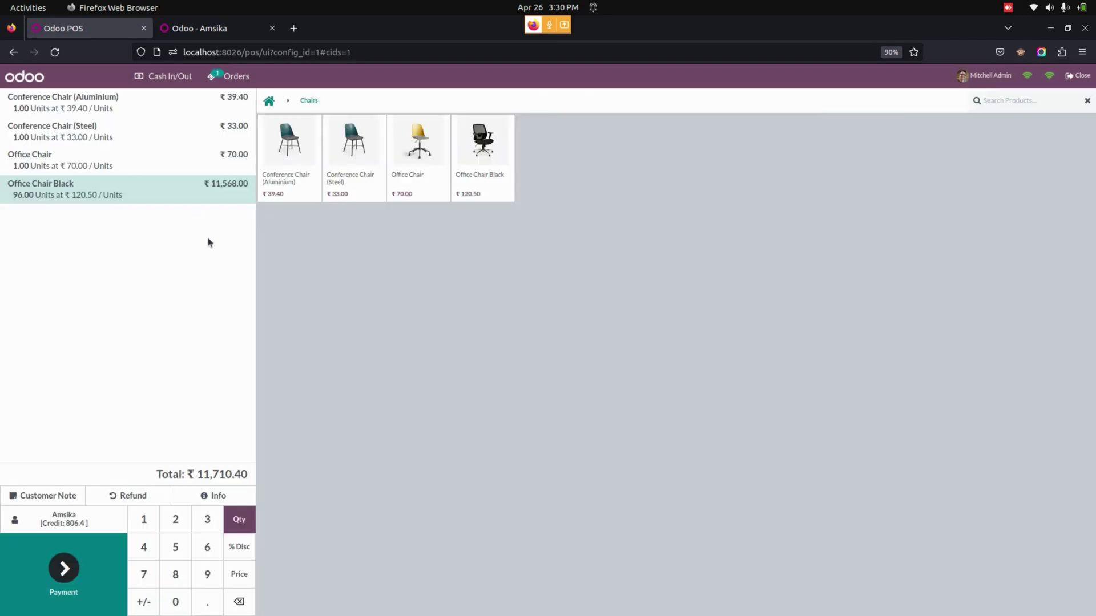
{"action": "key", "text": "BackSpace"}
{"action": "key", "text": "BackSpace"}
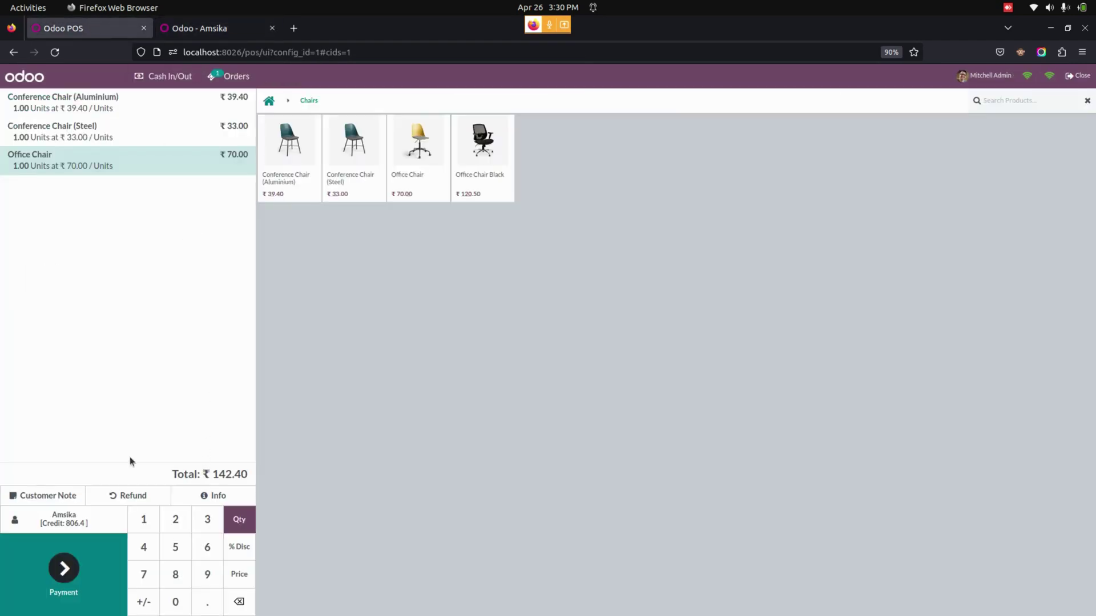
Put the reduced order's full 142.40 on Credit, validate it, and start a new order after viewing the receipt.
{"action": "left_click", "coordinate": [64, 568]}
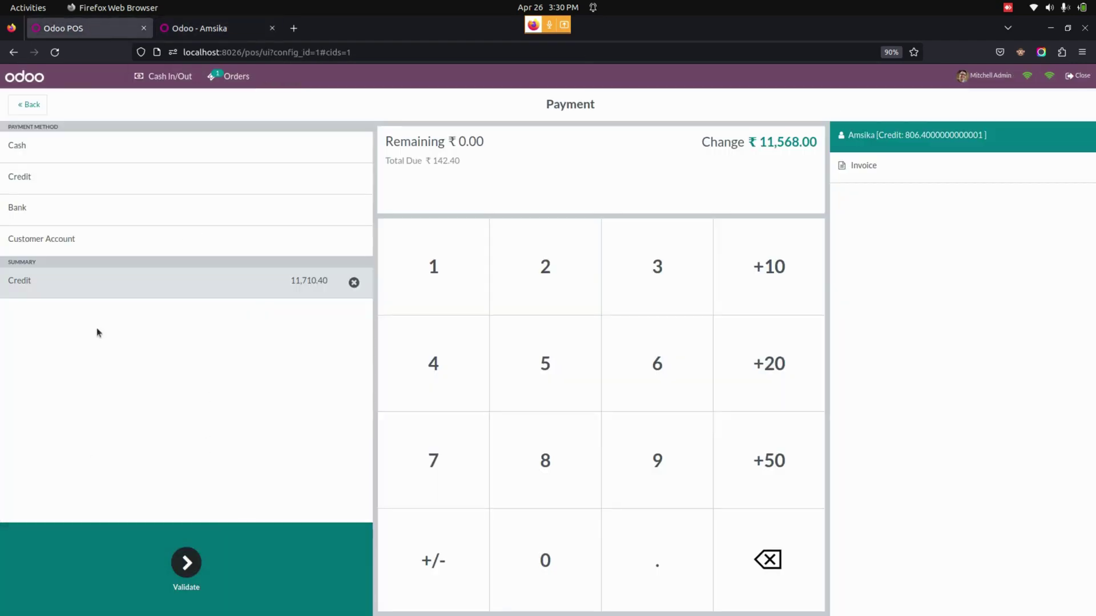
{"action": "left_click", "coordinate": [114, 182]}
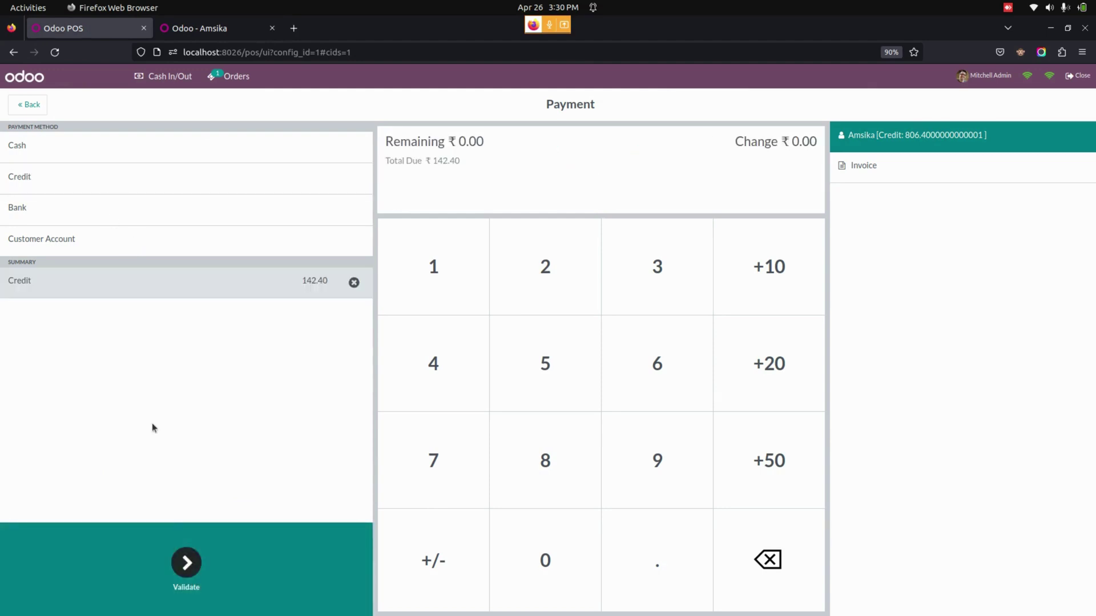
{"action": "left_click", "coordinate": [186, 565]}
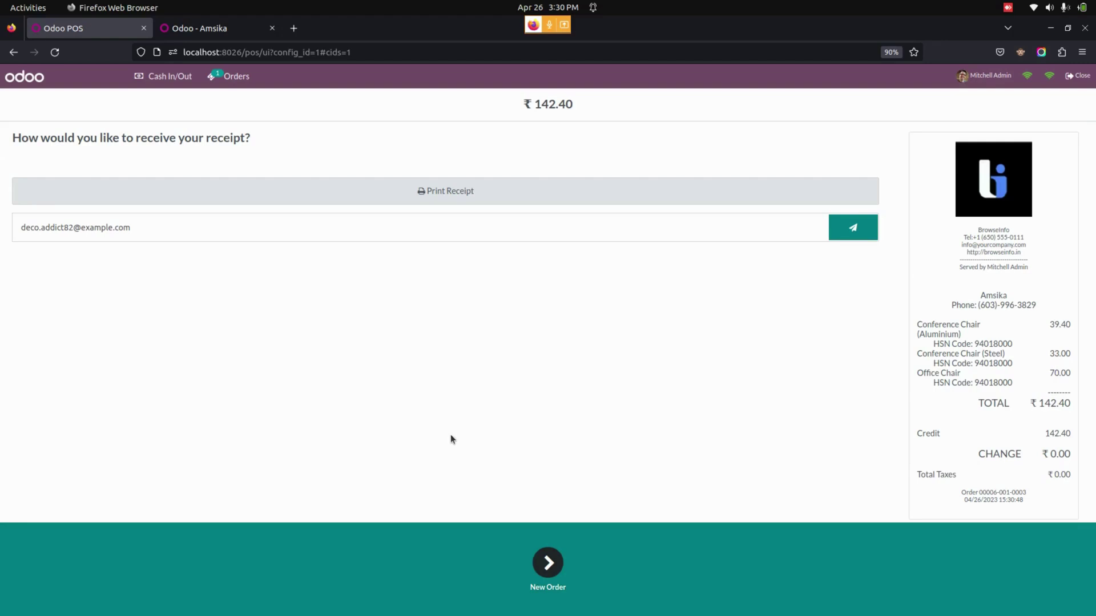
{"action": "scroll", "coordinate": [970, 394], "scroll_direction": "down", "scroll_amount": 1}
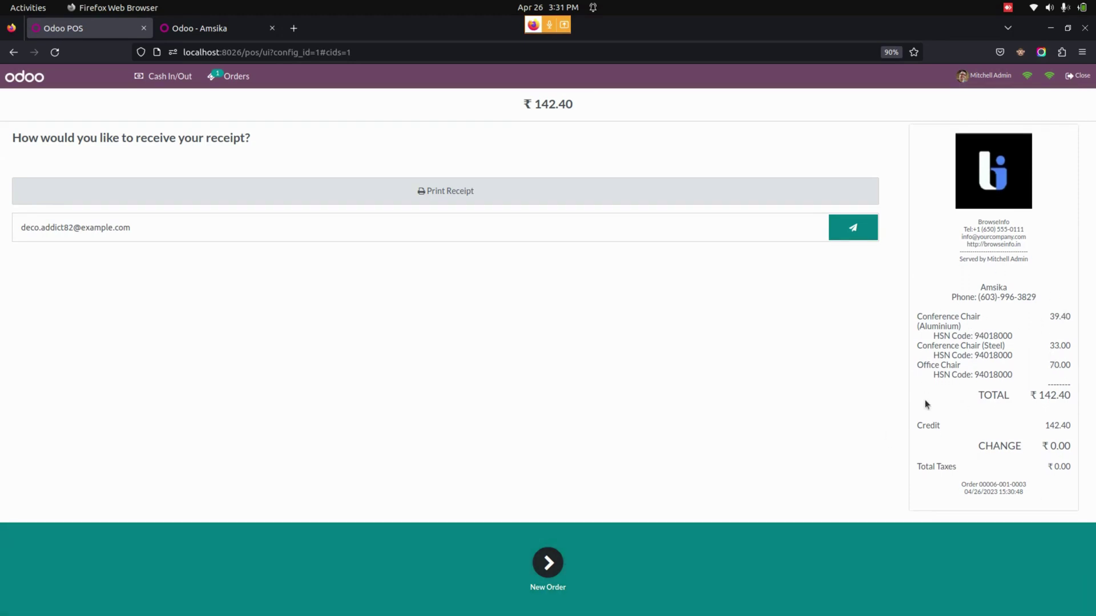
{"action": "left_click", "coordinate": [546, 568]}
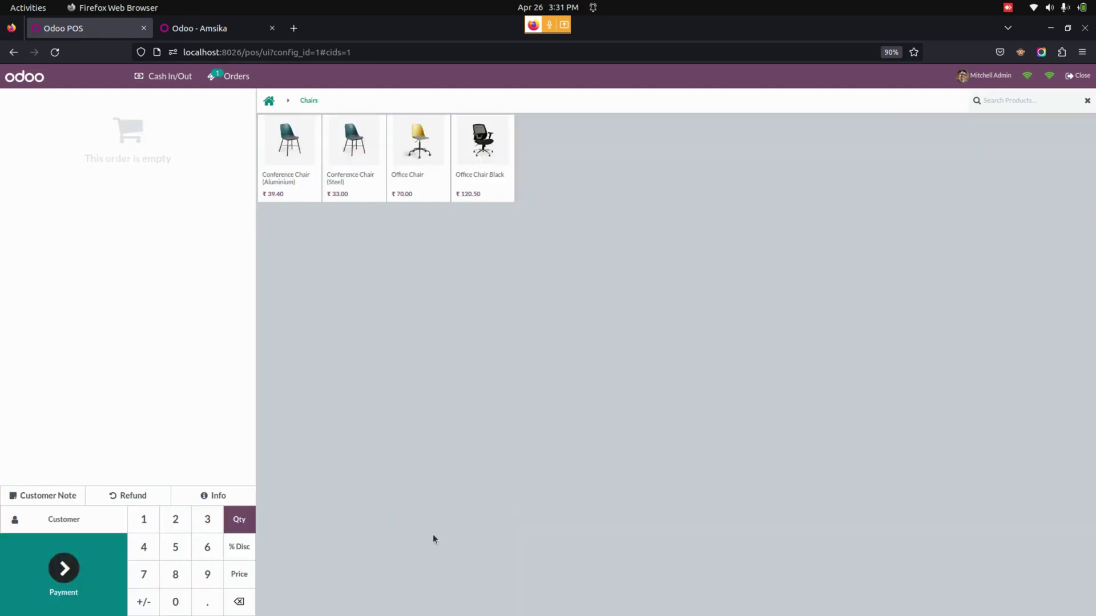
Try to pay 6500 towards the customer's outstanding credit from the POS customer list.
{"action": "left_click", "coordinate": [95, 521]}
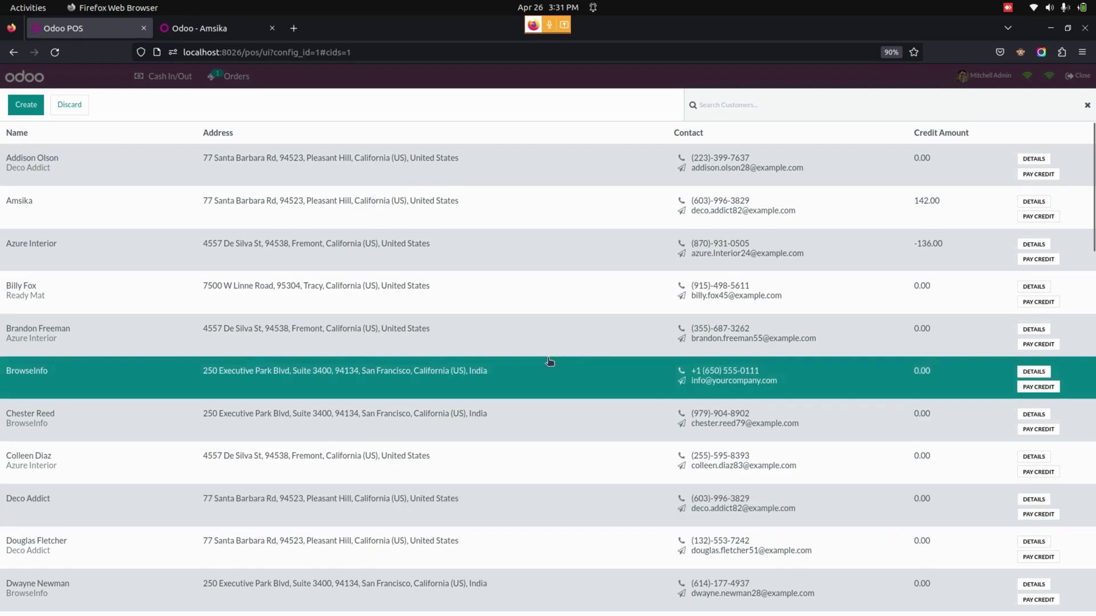
{"action": "left_click", "coordinate": [902, 212]}
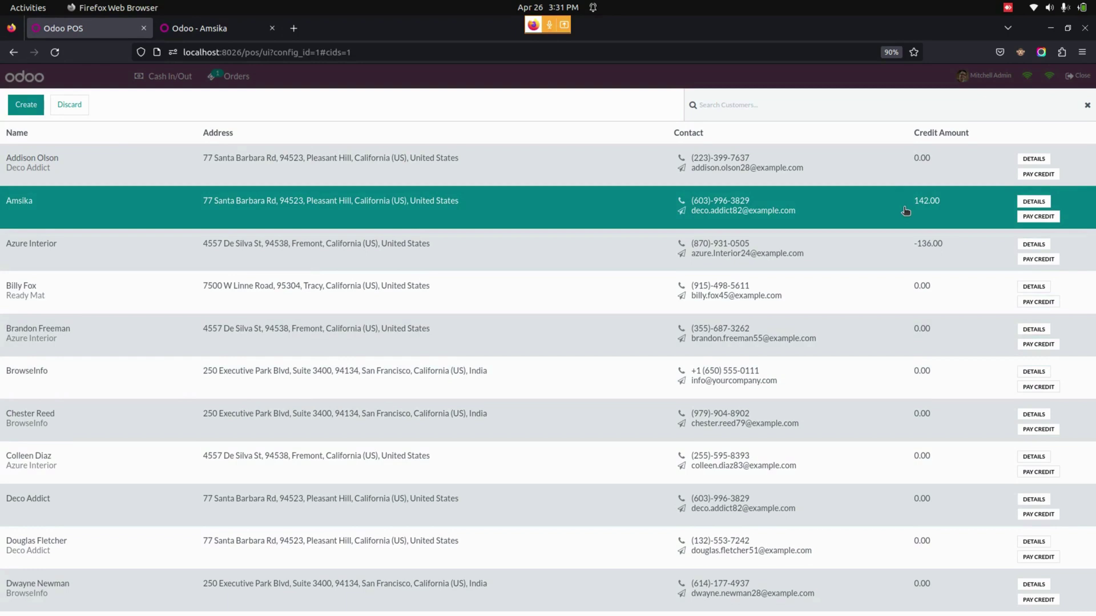
{"action": "left_click", "coordinate": [1019, 217]}
{"action": "left_click", "coordinate": [612, 332]}
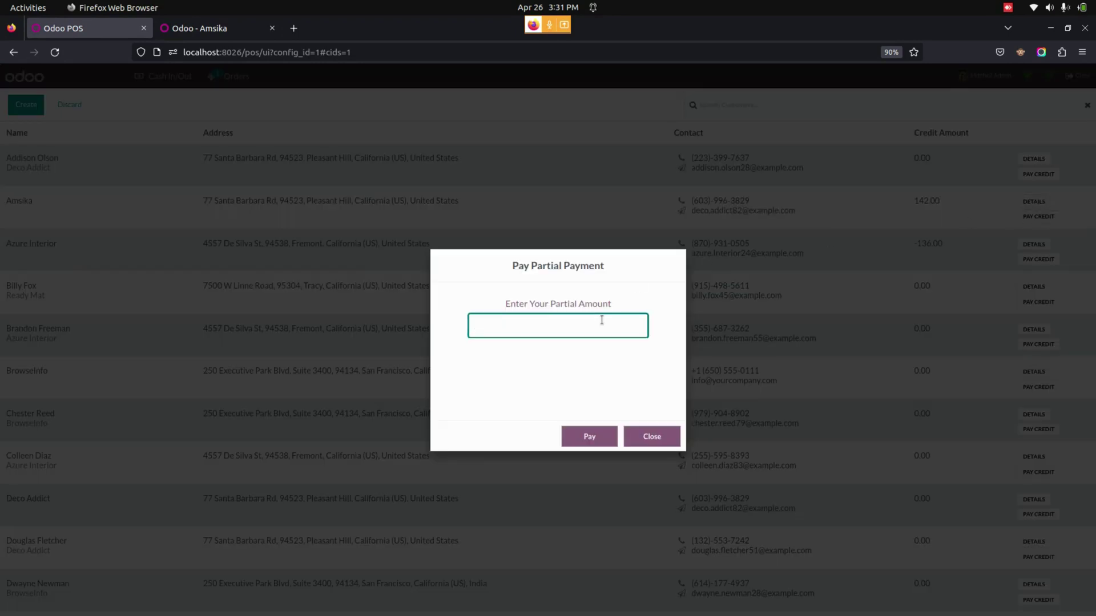
{"action": "type", "text": "6500"}
{"action": "left_click", "coordinate": [590, 438]}
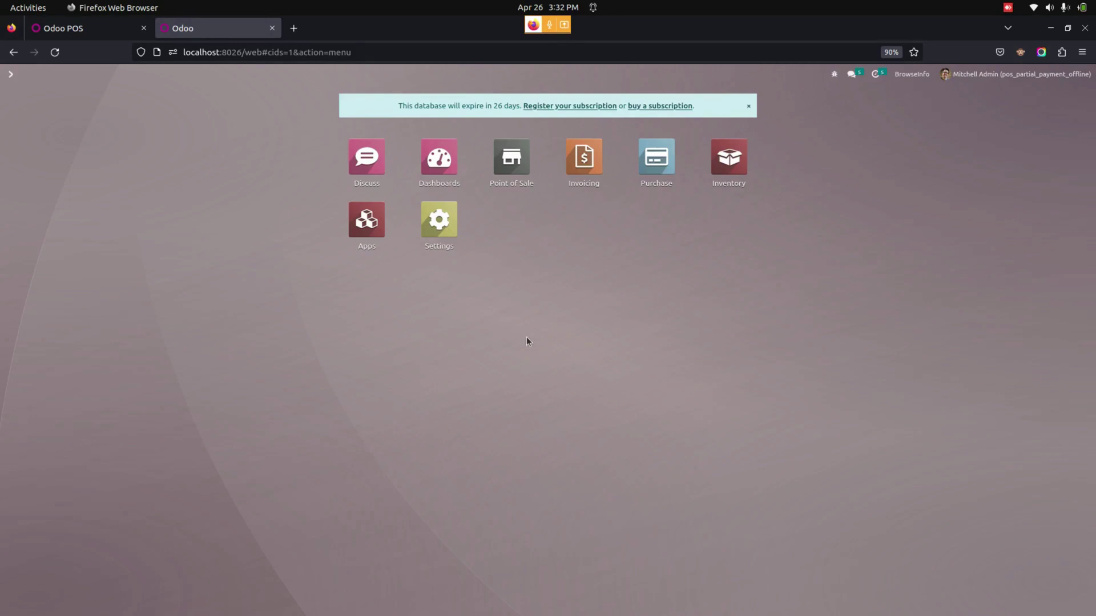
Save the backend's Point of Sale settings with Allow credit in invoice on Full Amount(without credit).
{"action": "left_click", "coordinate": [439, 220]}
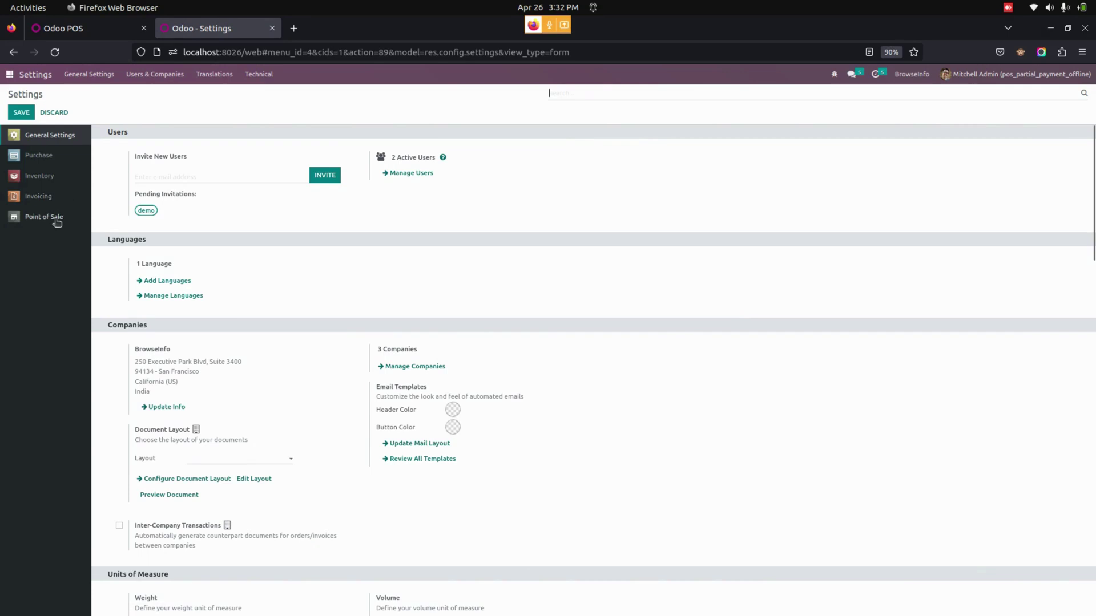
{"action": "left_click", "coordinate": [57, 220]}
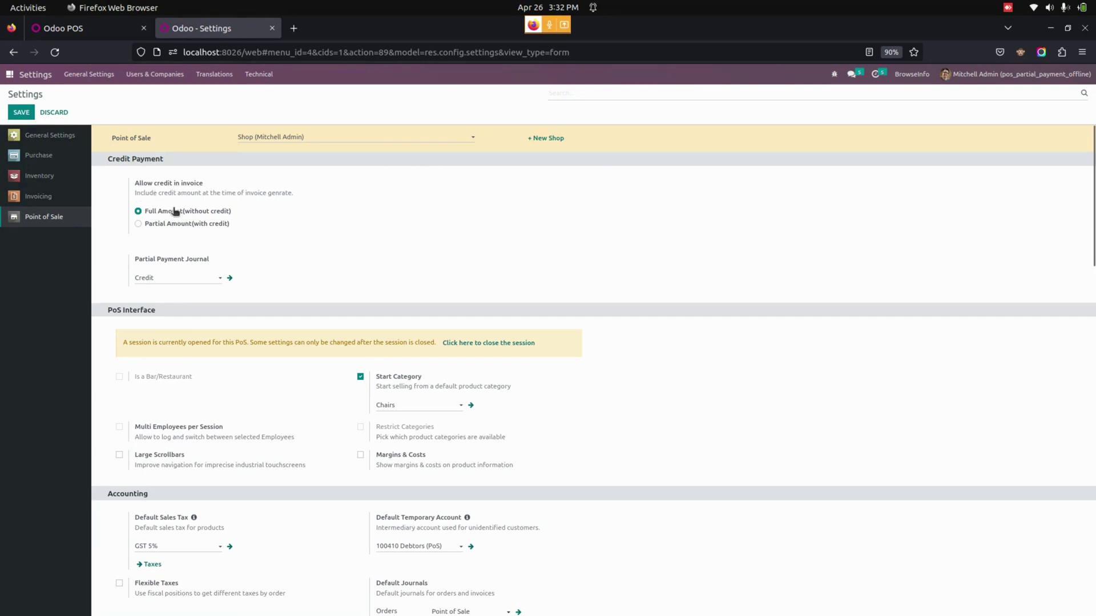
{"action": "left_click", "coordinate": [26, 114]}
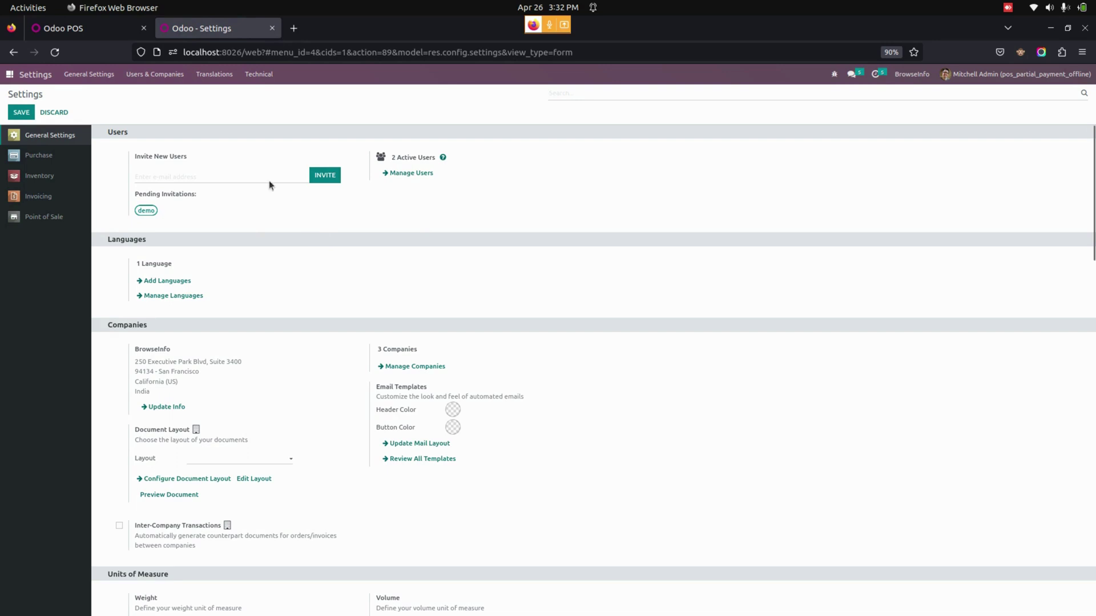
Back in the POS, order 99 units of Conference Chair (Aluminium) and assign the customer who has outstanding credit.
{"action": "key", "text": "ctrl+Page_Up"}
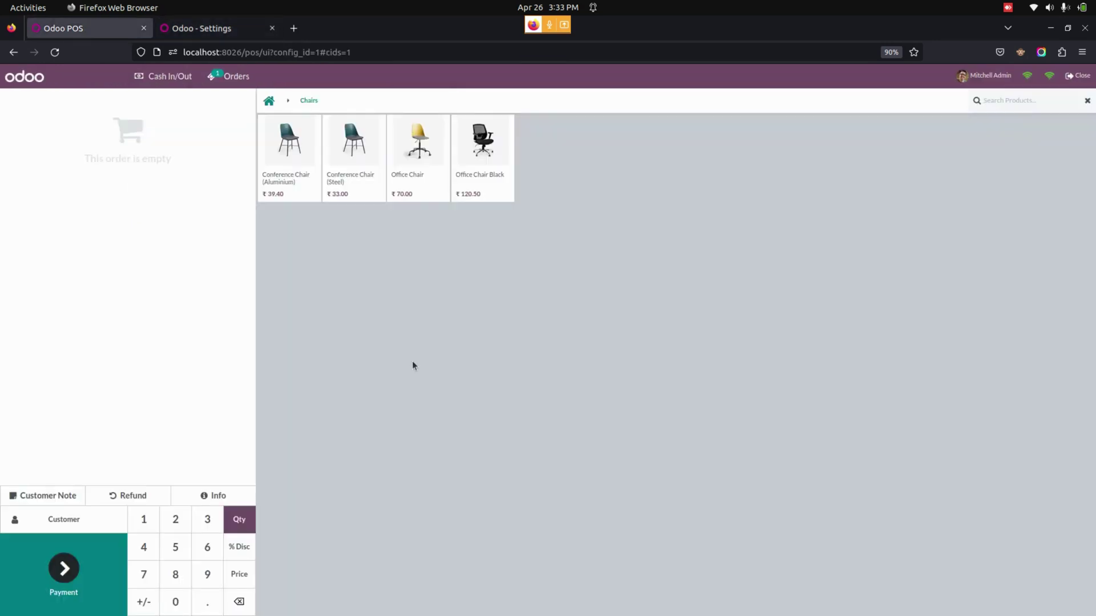
{"action": "left_click", "coordinate": [289, 165]}
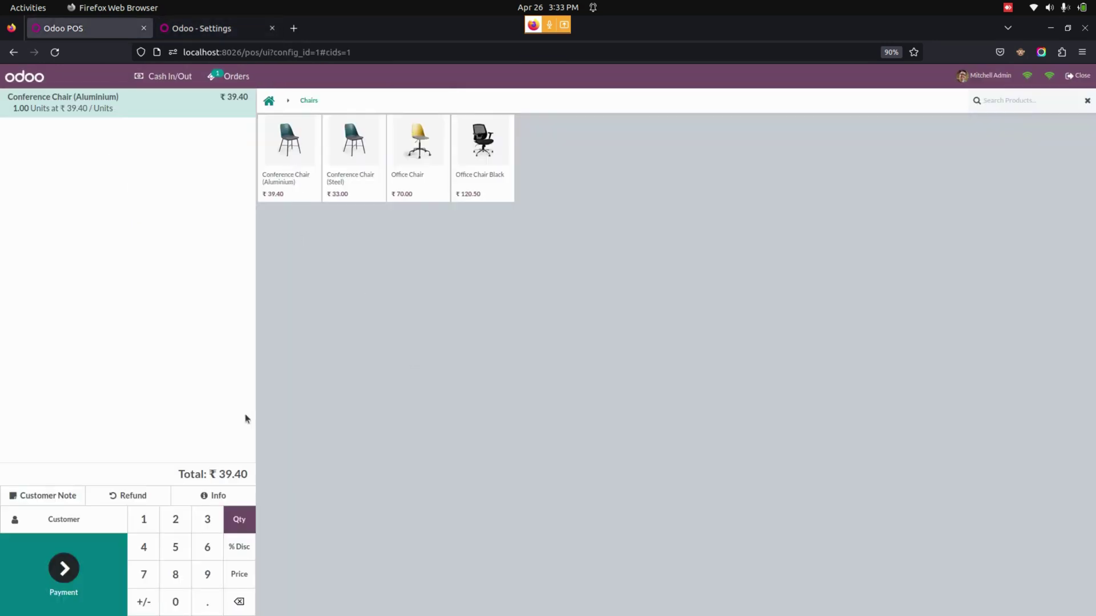
{"action": "left_click", "coordinate": [205, 575]}
{"action": "left_click", "coordinate": [204, 575]}
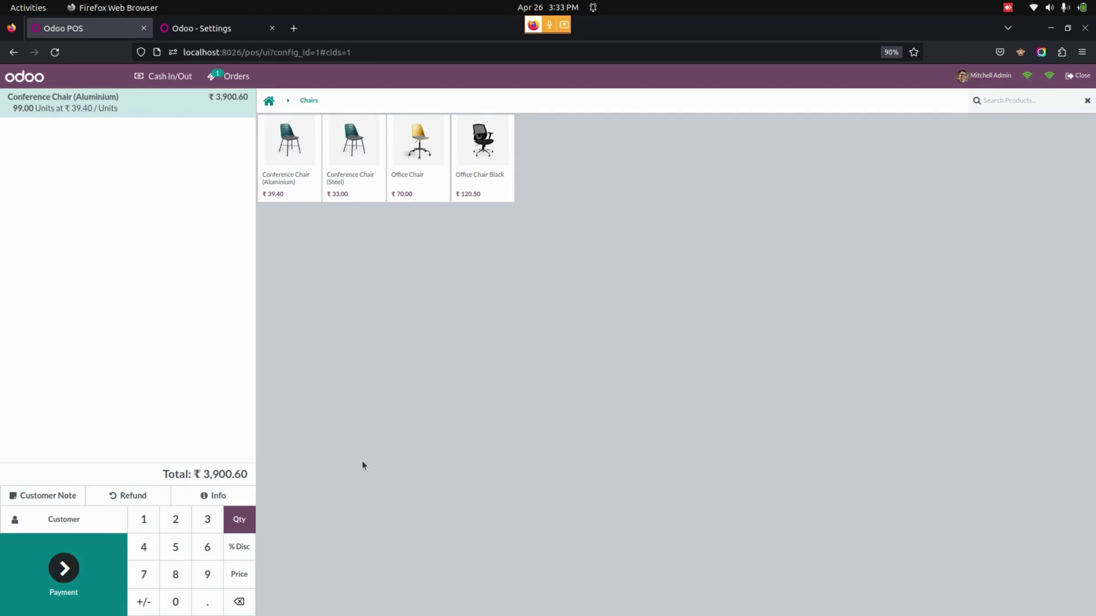
{"action": "left_click", "coordinate": [66, 519]}
{"action": "left_click", "coordinate": [98, 209]}
Split the order's payment into 1,000.00 Cash and the remaining 2,900.60 on Credit, and validate it.
{"action": "left_click", "coordinate": [63, 574]}
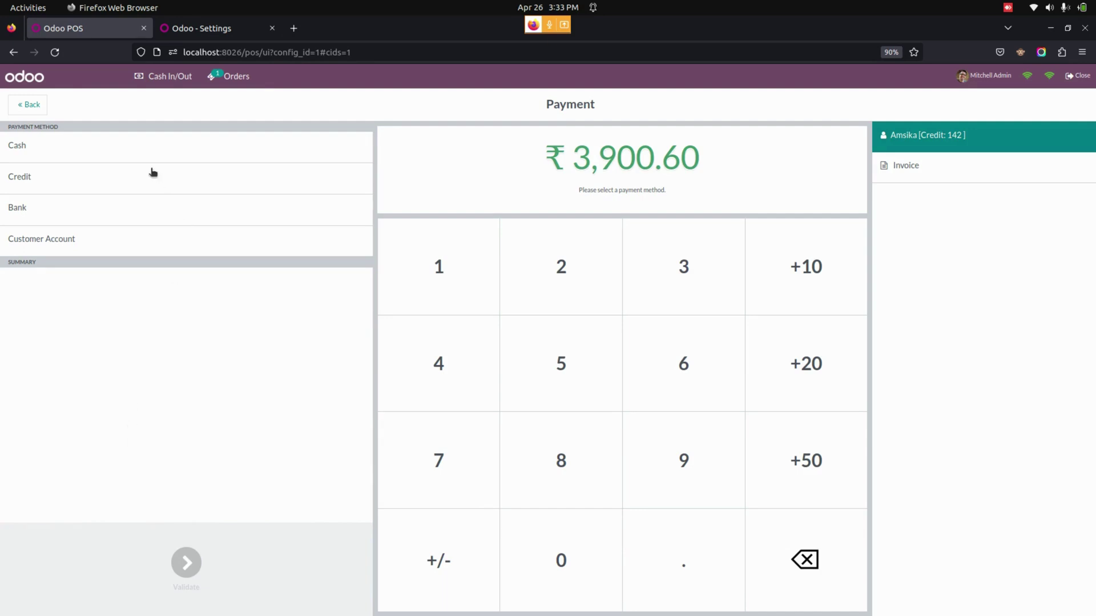
{"action": "left_click", "coordinate": [123, 153]}
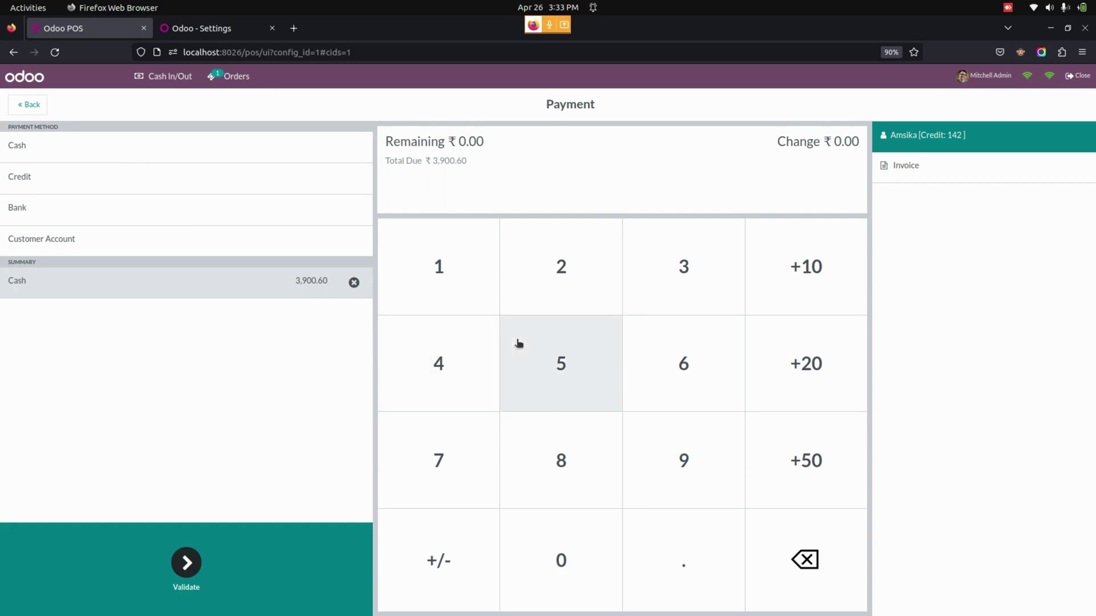
{"action": "left_click", "coordinate": [474, 270]}
{"action": "left_click", "coordinate": [580, 556]}
{"action": "left_click", "coordinate": [580, 559]}
{"action": "left_click", "coordinate": [579, 564]}
{"action": "left_click", "coordinate": [158, 182]}
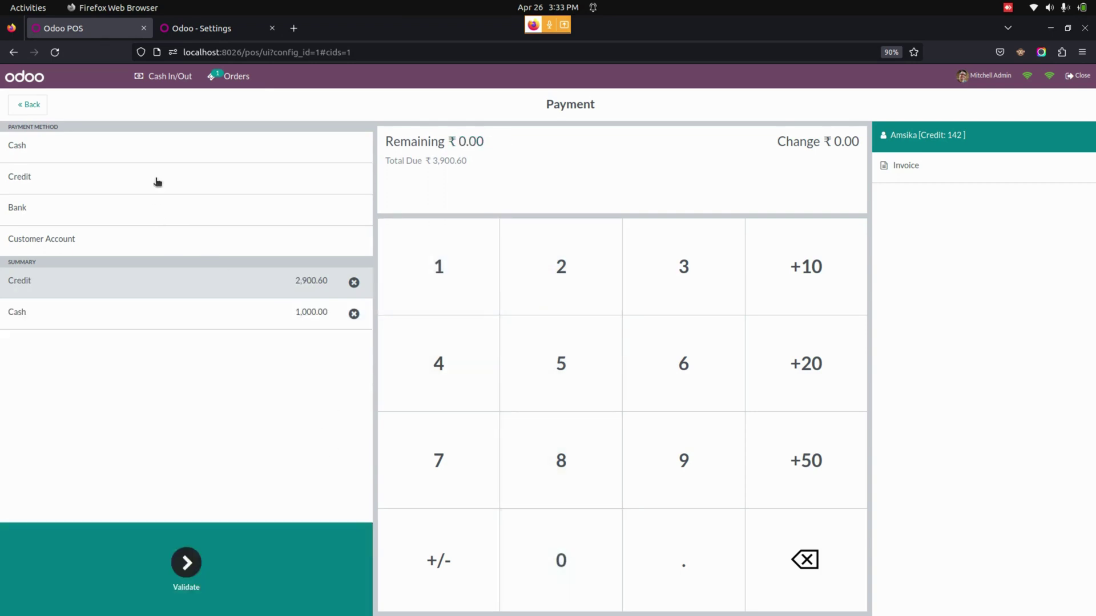
{"action": "left_click", "coordinate": [187, 565]}
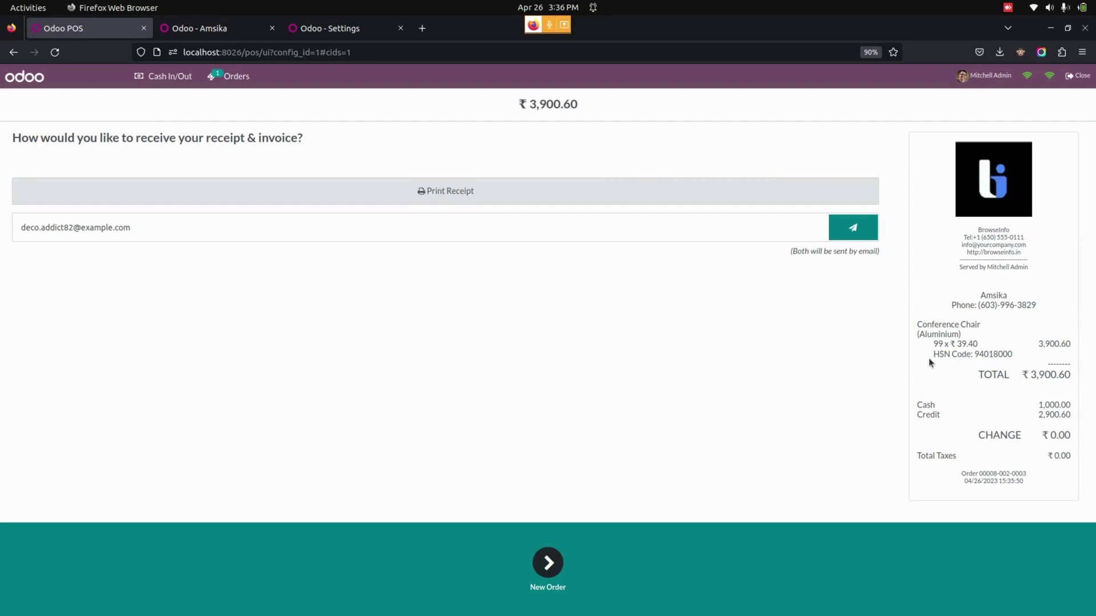
In the backend's Invoicing app, open the invoice from the 99-chair order and examine the journal entry info of its credit payment.
{"action": "left_click", "coordinate": [216, 30]}
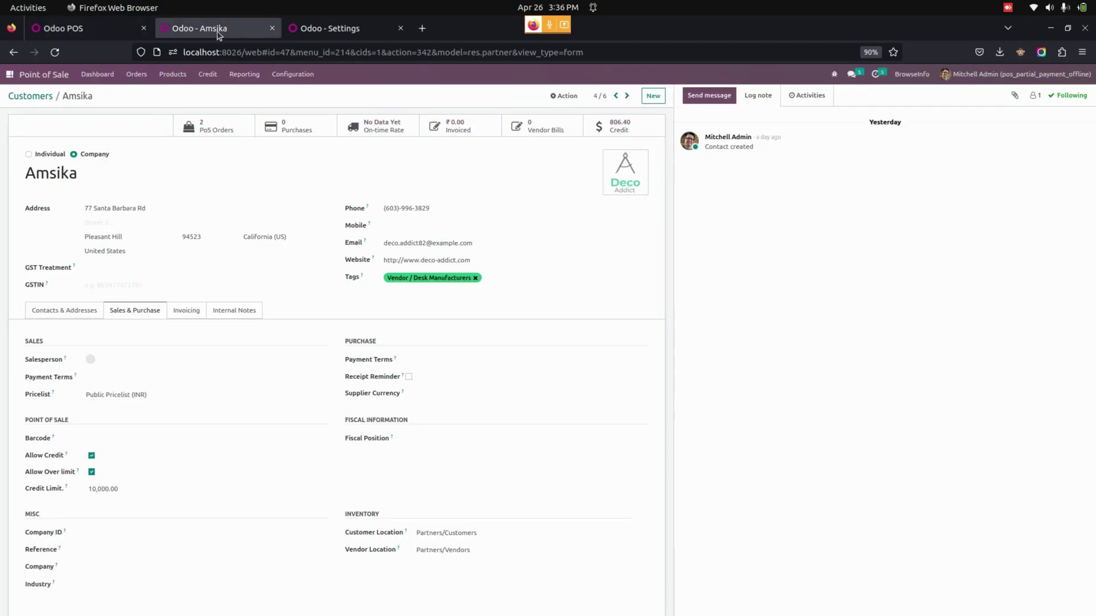
{"action": "left_click", "coordinate": [8, 77]}
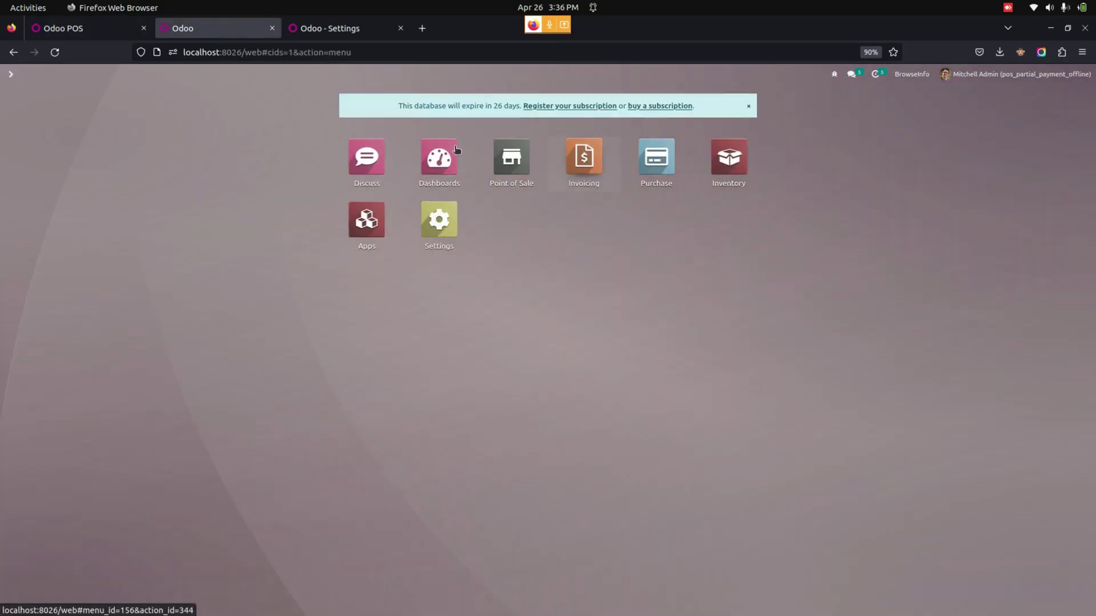
{"action": "left_click", "coordinate": [584, 157]}
{"action": "left_click", "coordinate": [127, 74]}
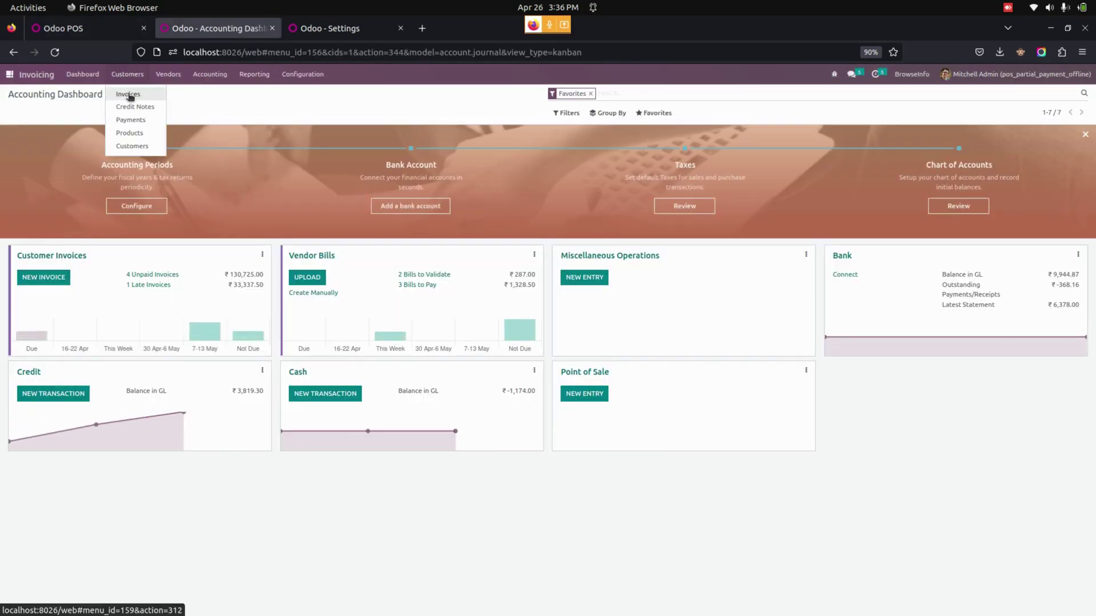
{"action": "left_click", "coordinate": [128, 93]}
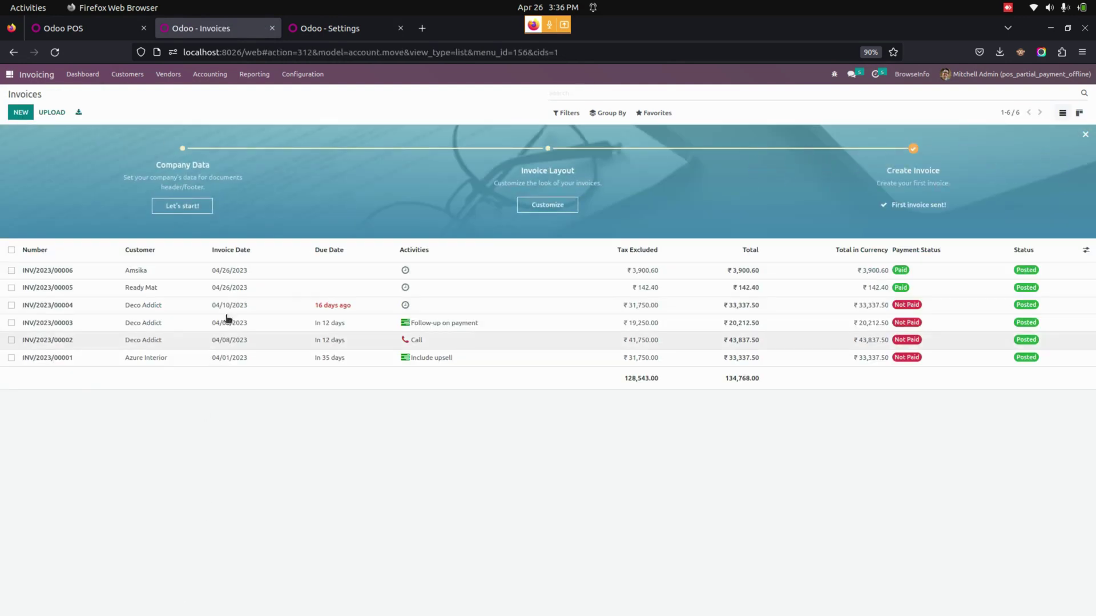
{"action": "left_click", "coordinate": [242, 272]}
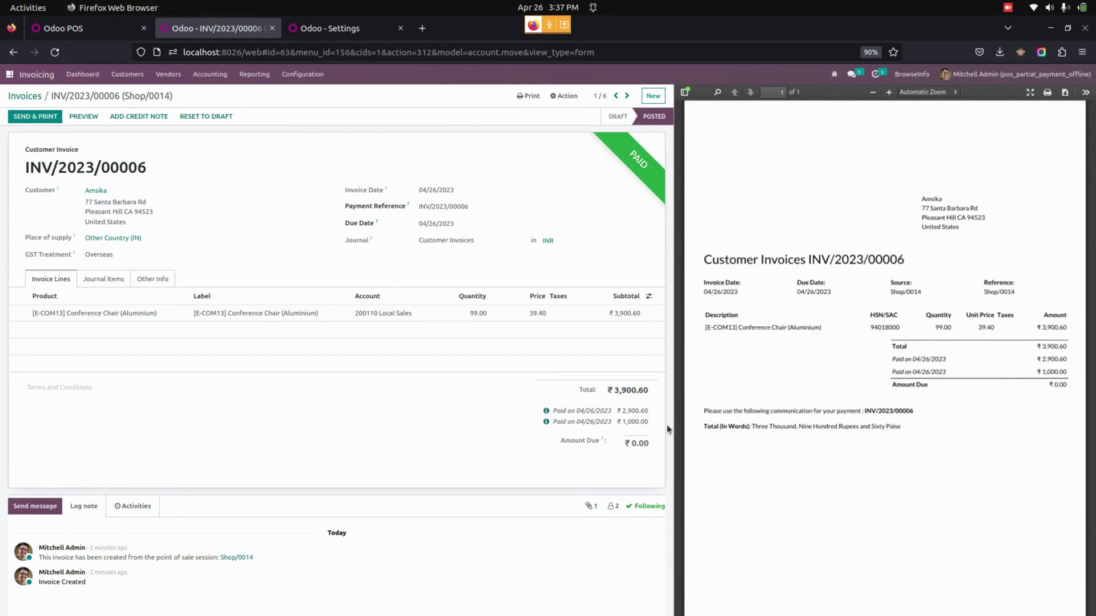
{"action": "left_click", "coordinate": [547, 412]}
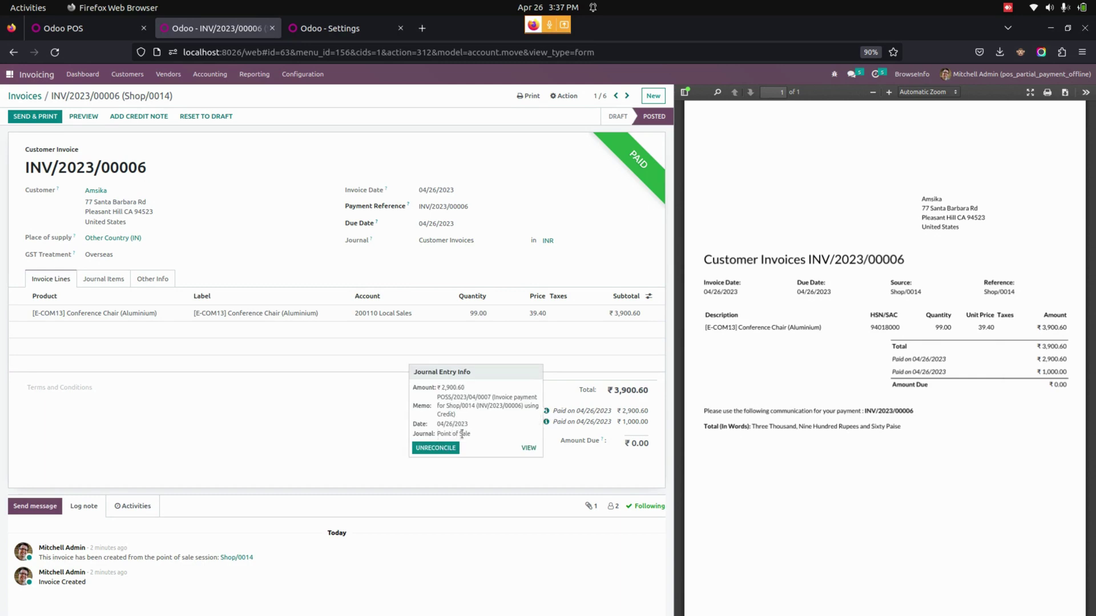
{"action": "left_click", "coordinate": [329, 421]}
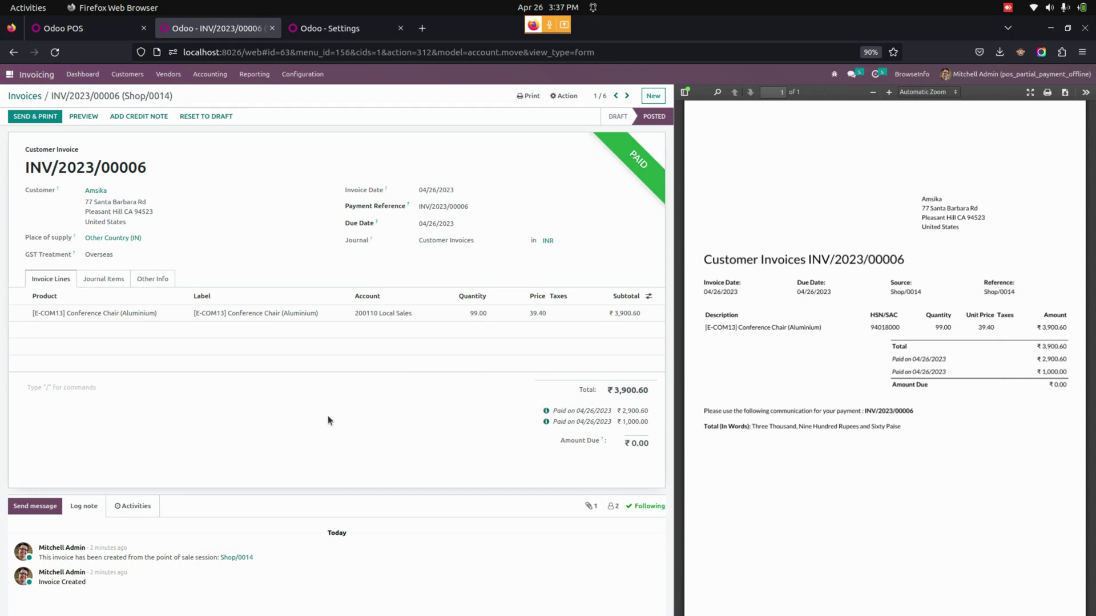
In the Point of Sale settings, set Allow credit in invoice to Partial Amount(with credit) and save.
{"action": "left_click", "coordinate": [303, 74]}
{"action": "left_click", "coordinate": [291, 93]}
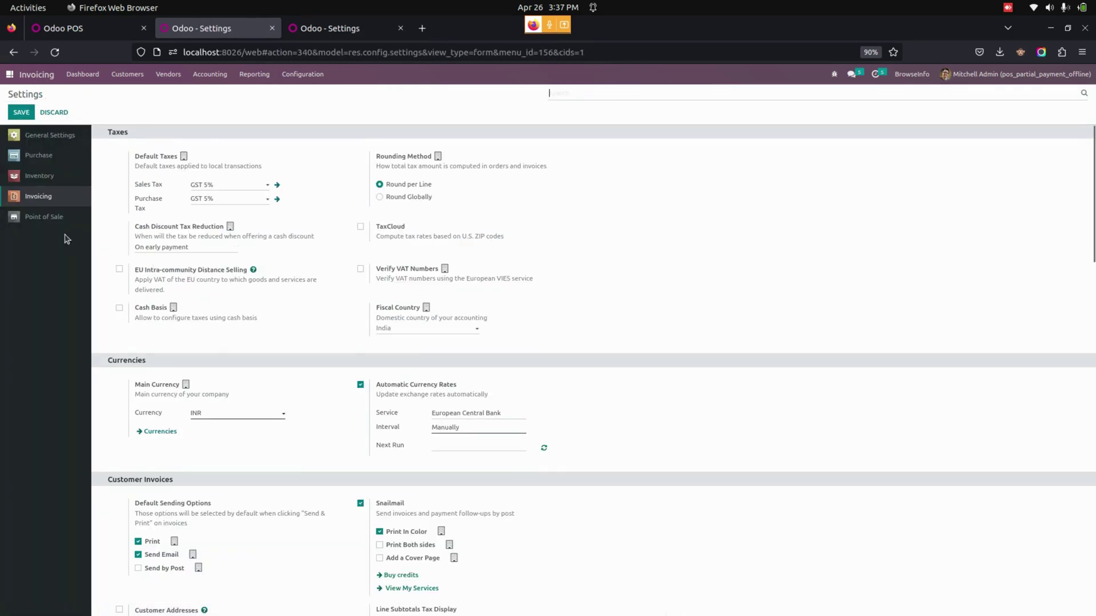
{"action": "left_click", "coordinate": [44, 218]}
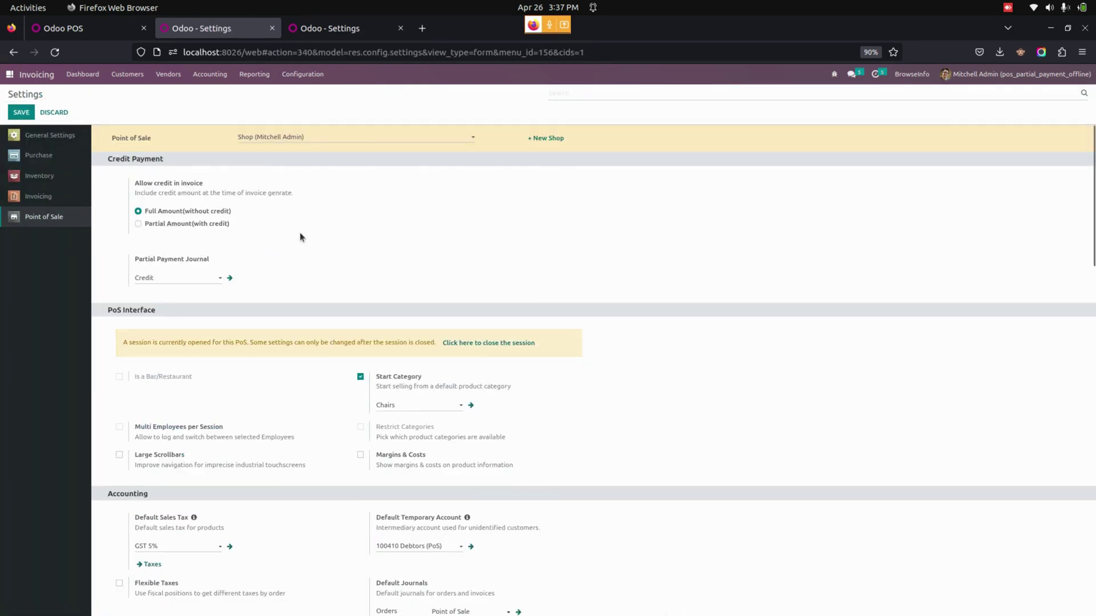
{"action": "left_click", "coordinate": [185, 225]}
{"action": "left_click", "coordinate": [21, 112]}
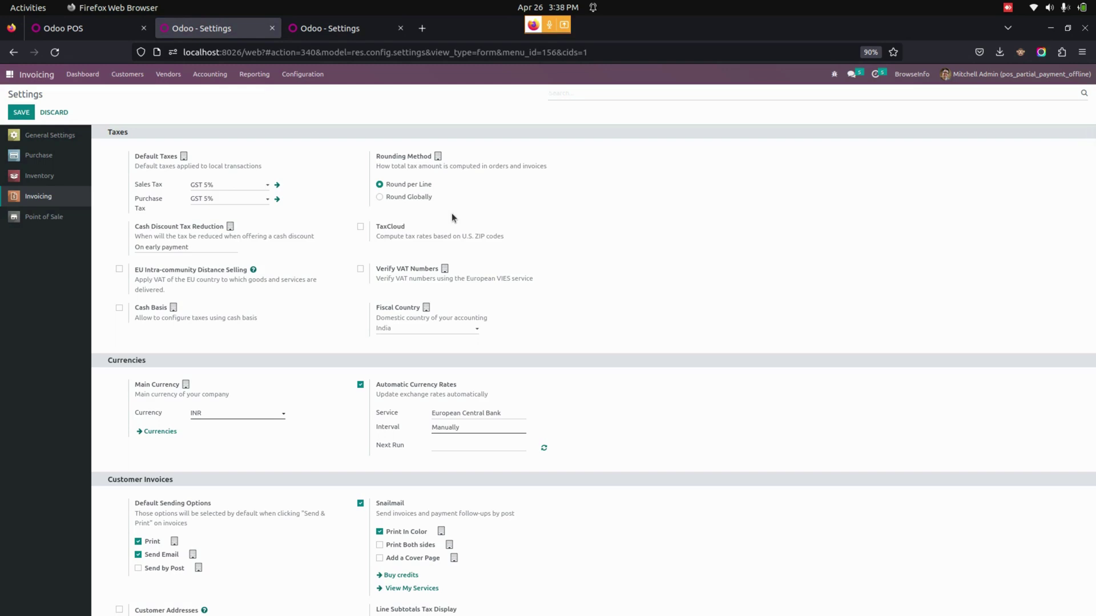
Back in the POS, order one Conference Chair (Aluminium), one Conference Chair (Steel) and one Office Chair.
{"action": "key", "text": "ctrl+Page_Up"}
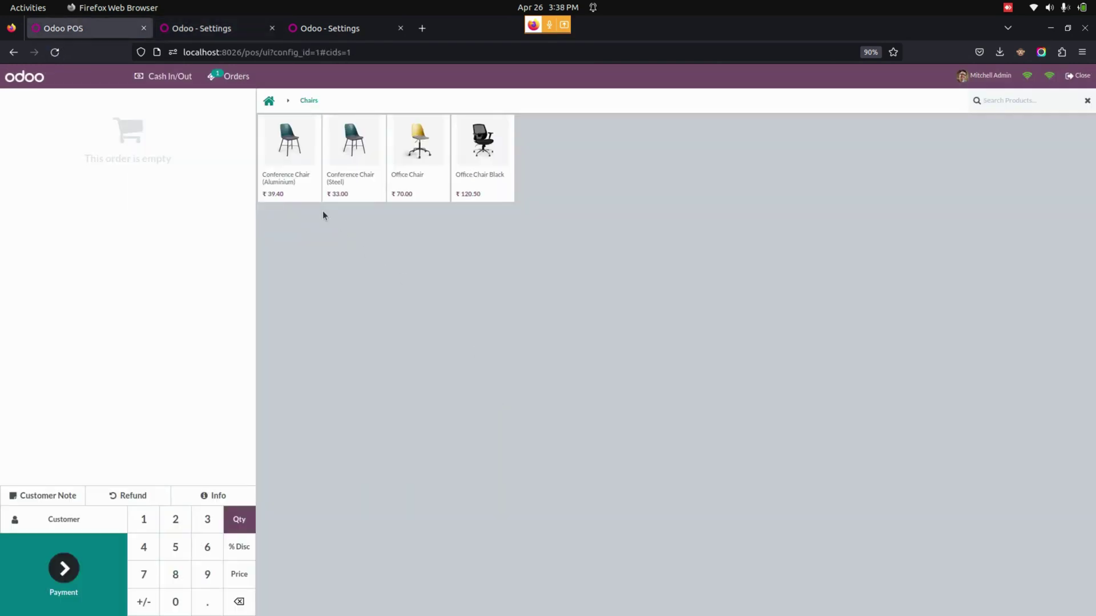
{"action": "left_click", "coordinate": [289, 169]}
{"action": "left_click", "coordinate": [351, 166]}
{"action": "left_click", "coordinate": [414, 172]}
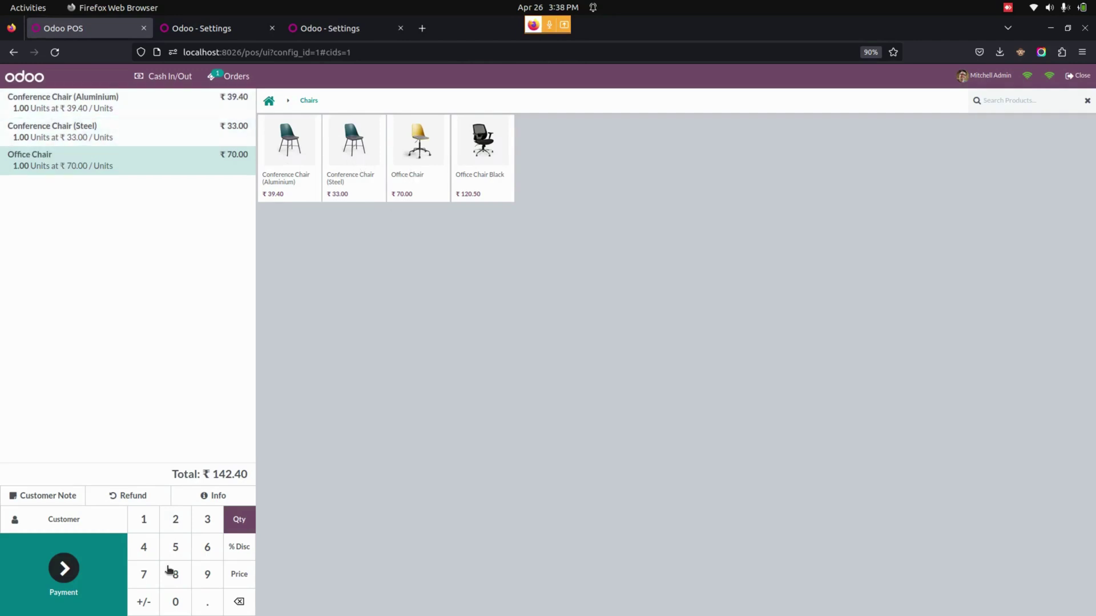
Set the Office Chair quantity to 66 and assign the customer to the order.
{"action": "left_click", "coordinate": [208, 549]}
{"action": "left_click", "coordinate": [209, 550]}
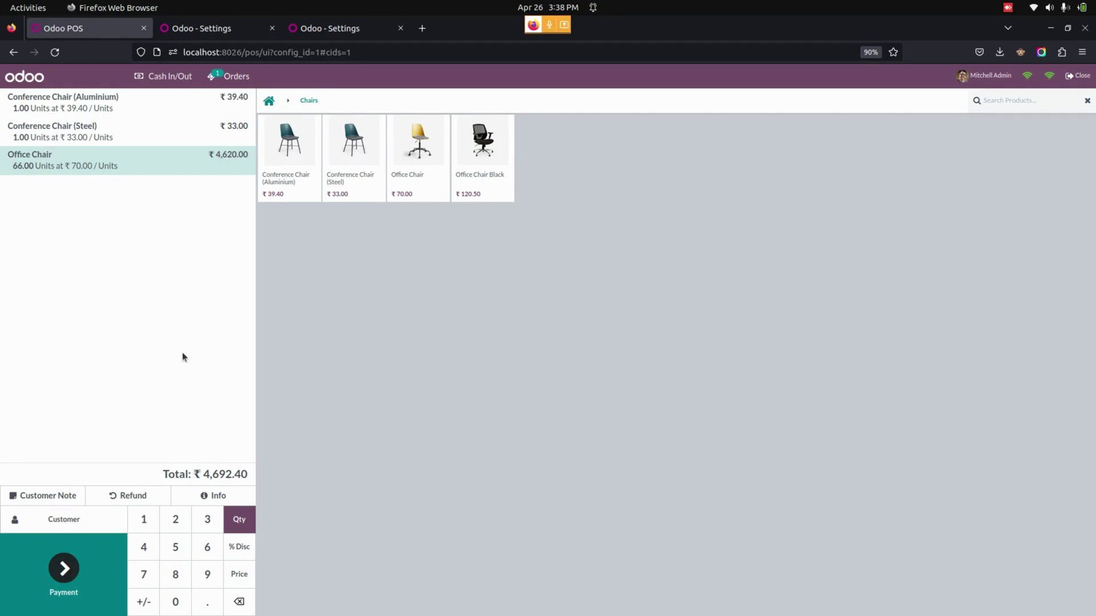
{"action": "left_click", "coordinate": [63, 519]}
{"action": "left_click", "coordinate": [171, 282]}
Split the order's payment into 2,000.00 Cash and the remaining 2,692.40 on Credit.
{"action": "left_click", "coordinate": [65, 569]}
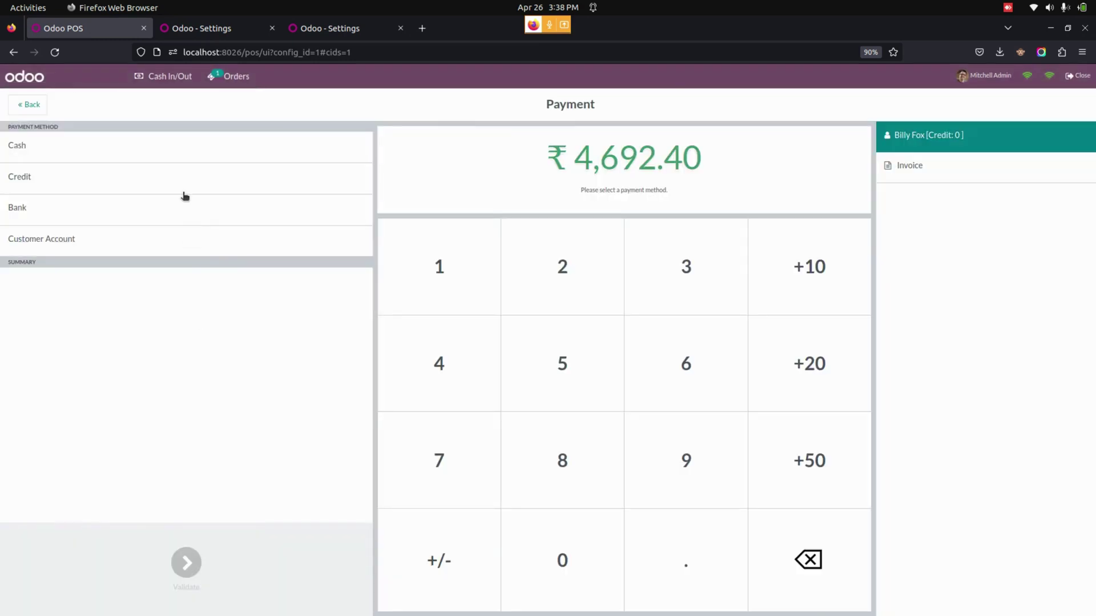
{"action": "left_click", "coordinate": [161, 159]}
{"action": "left_click", "coordinate": [593, 268]}
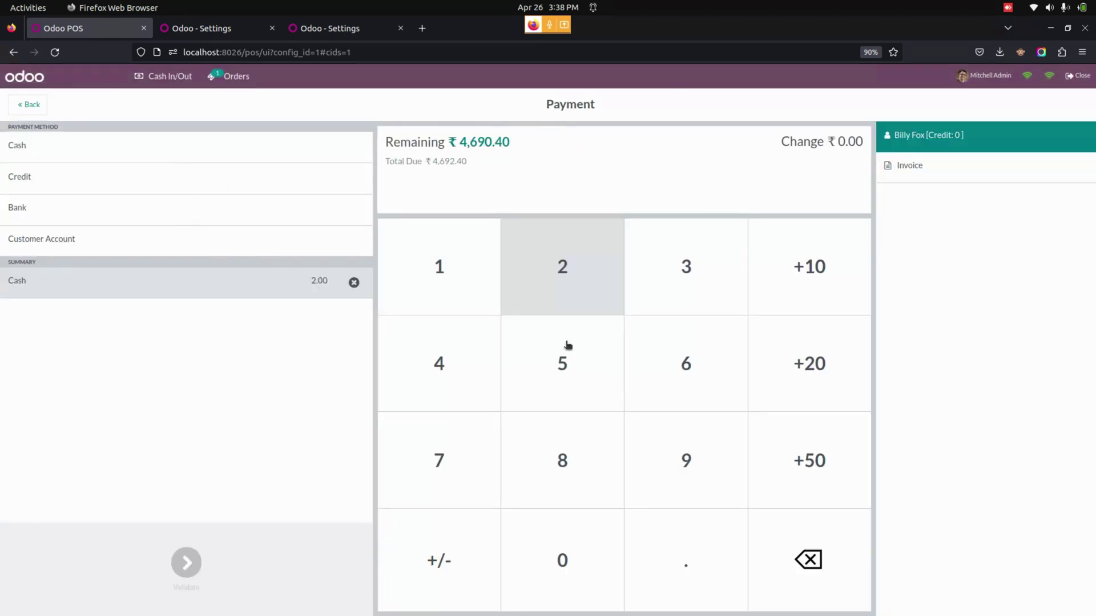
{"action": "left_click", "coordinate": [587, 551]}
{"action": "left_click", "coordinate": [588, 551]}
{"action": "left_click", "coordinate": [588, 551]}
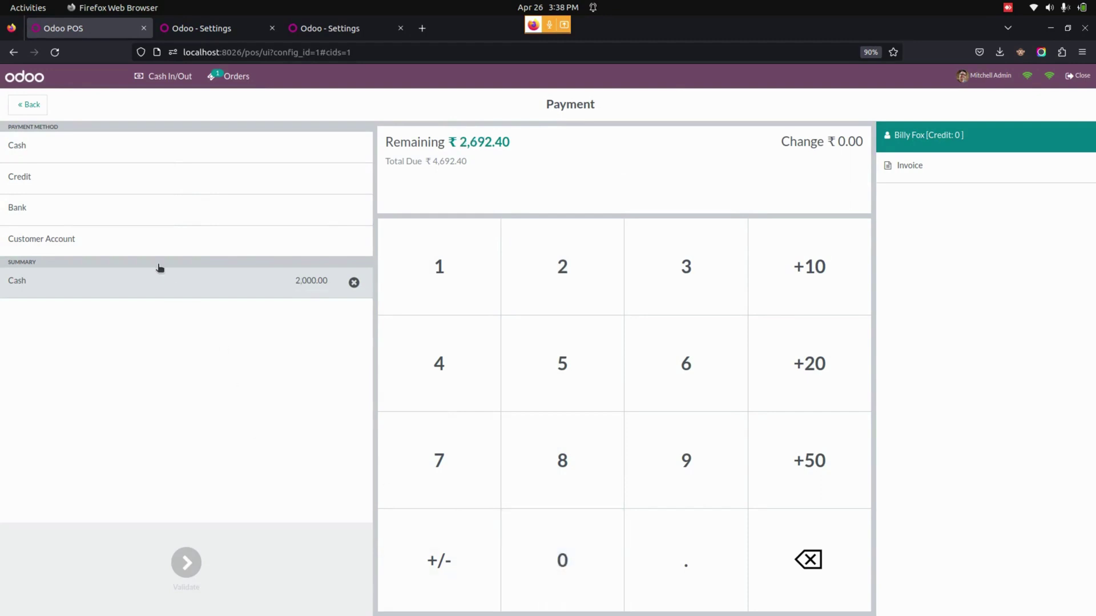
{"action": "left_click", "coordinate": [138, 188]}
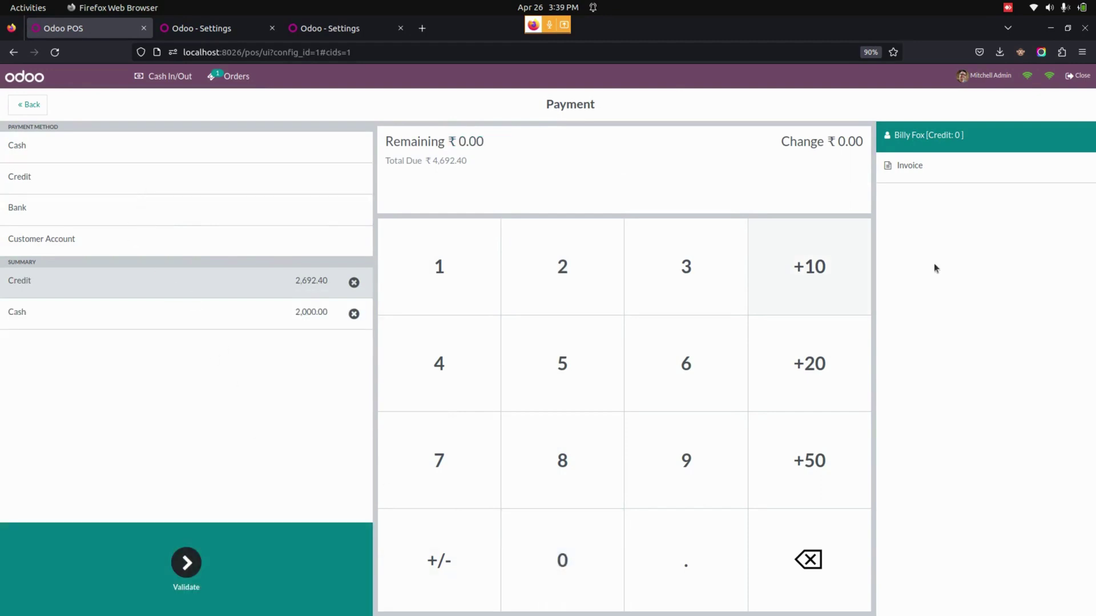
Enable invoicing for the order, validate the payment and review the full receipt.
{"action": "left_click", "coordinate": [958, 175]}
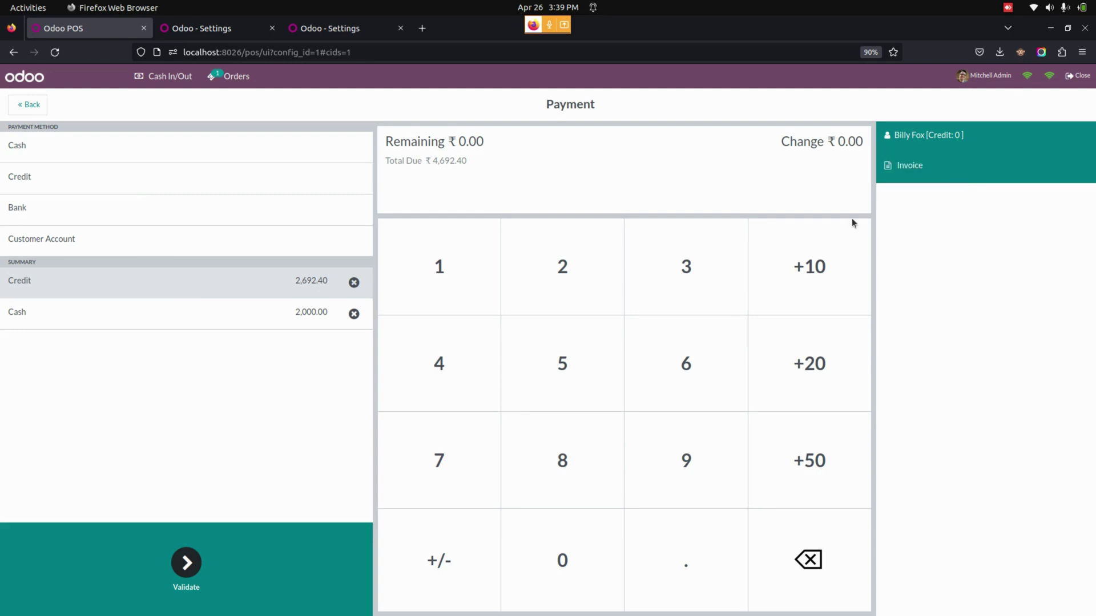
{"action": "left_click", "coordinate": [188, 582]}
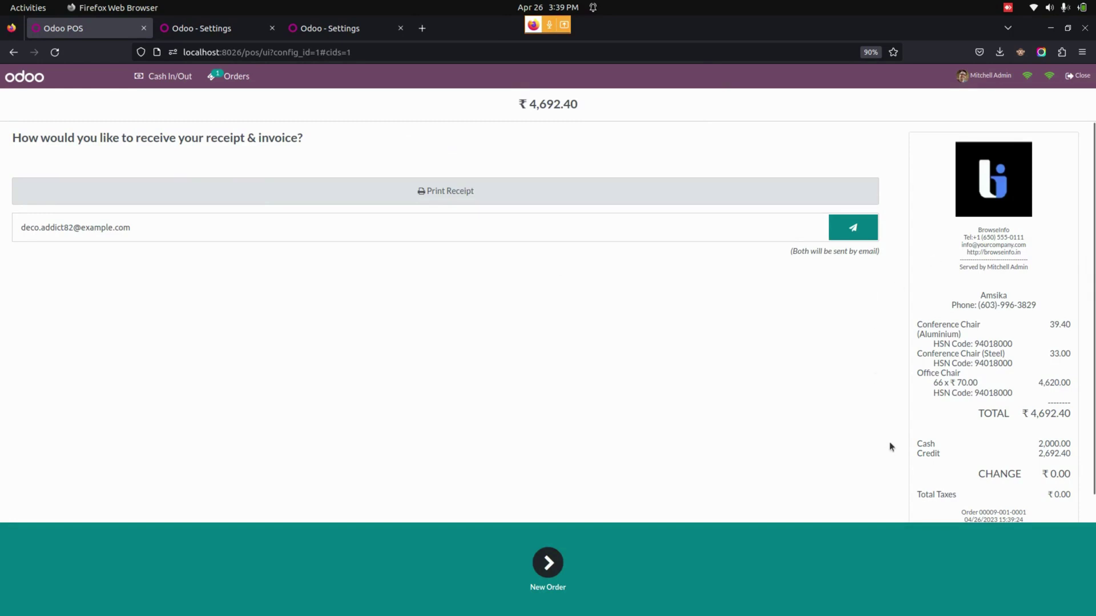
{"action": "scroll", "coordinate": [950, 420], "scroll_direction": "down", "scroll_amount": 1}
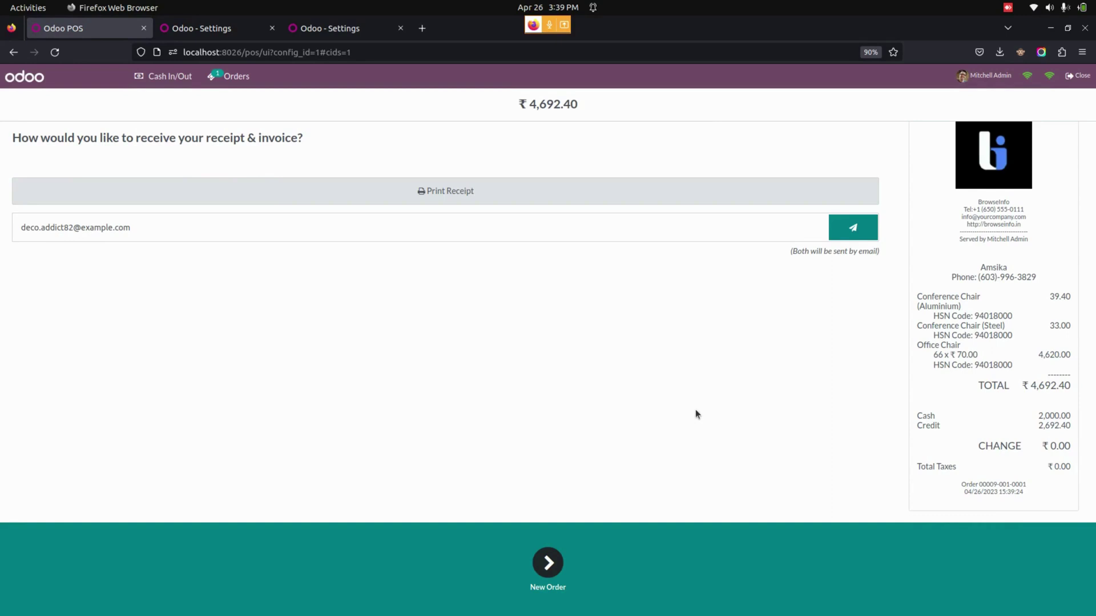
In the backend's Invoicing app, open the newest customer invoice, examine its credit line and amounts, and return to the app overview.
{"action": "key", "text": "ctrl+Tab"}
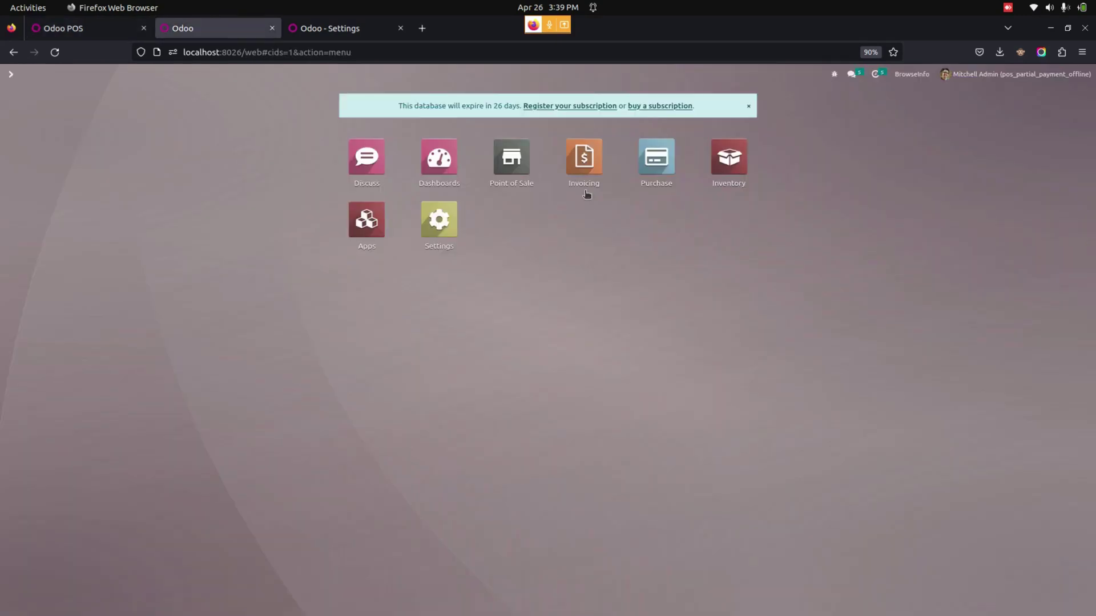
{"action": "left_click", "coordinate": [586, 165]}
{"action": "left_click", "coordinate": [127, 74]}
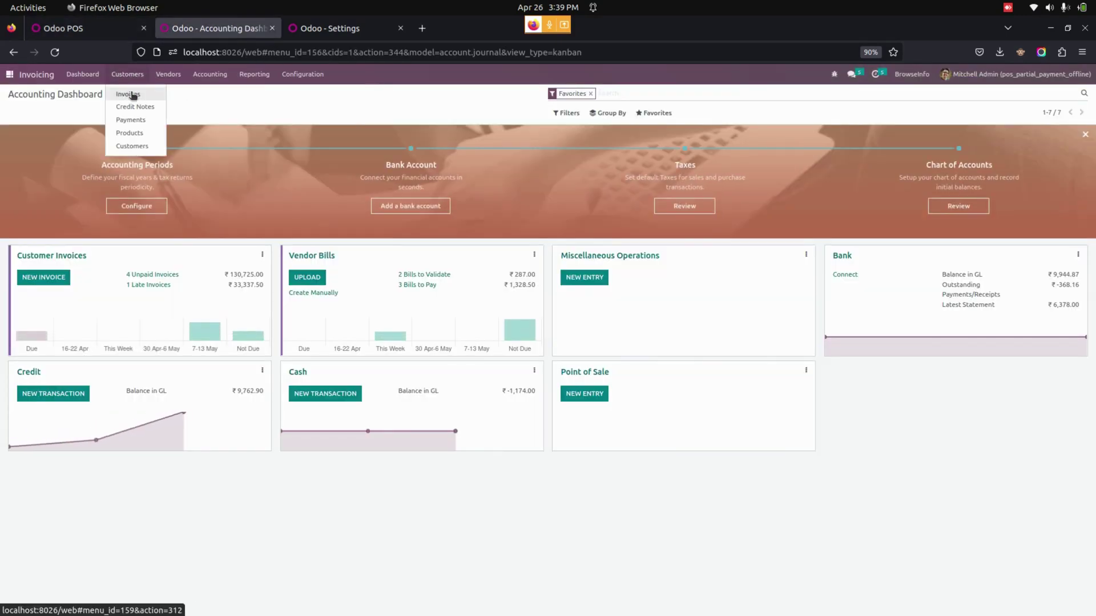
{"action": "left_click", "coordinate": [133, 95]}
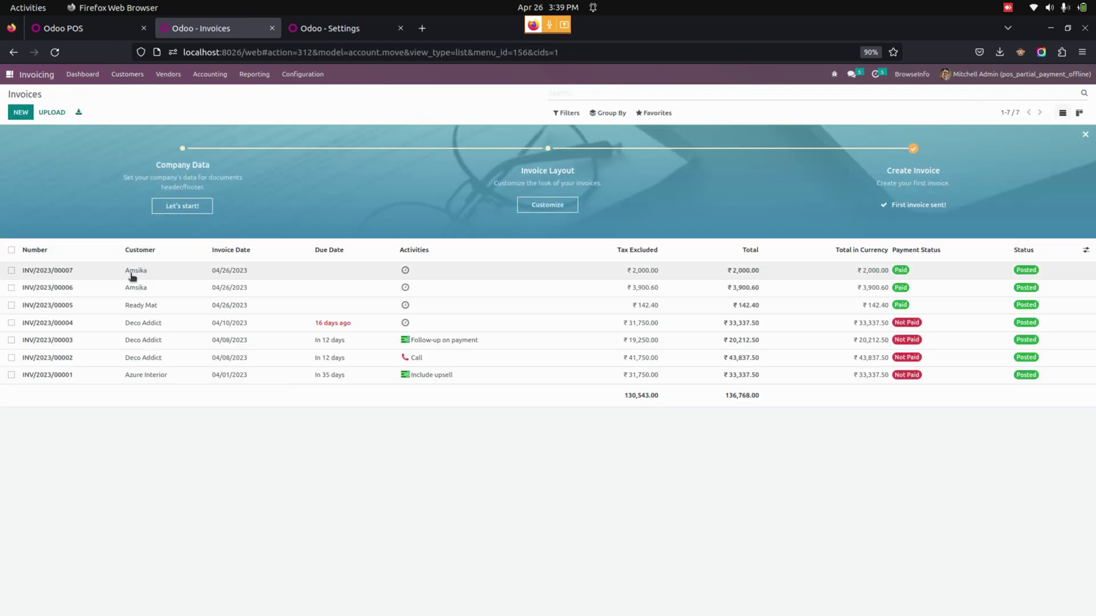
{"action": "left_click", "coordinate": [164, 277]}
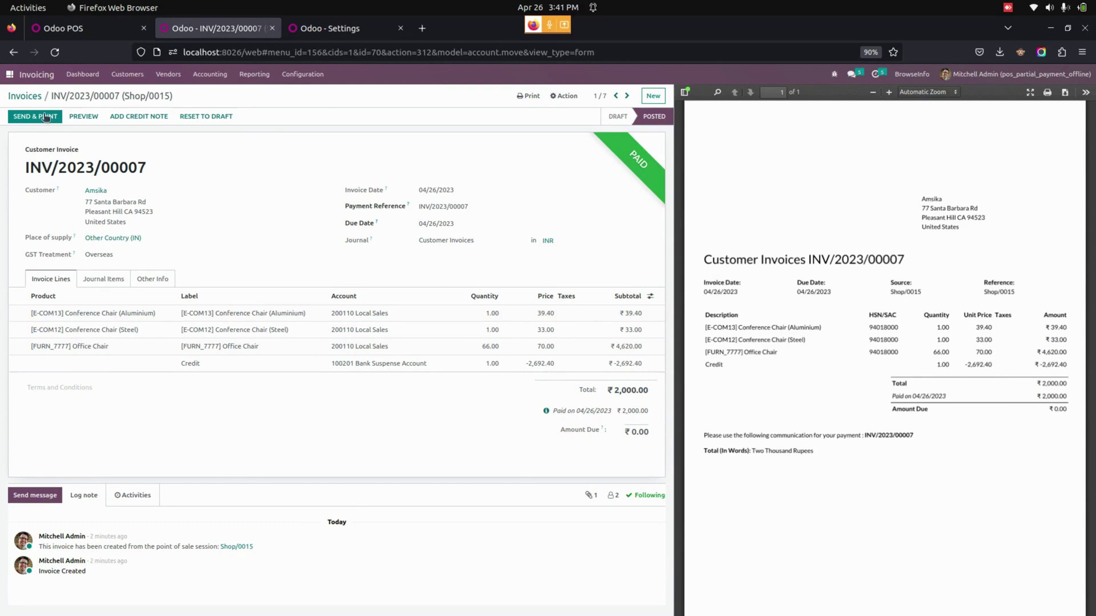
{"action": "left_click", "coordinate": [9, 74]}
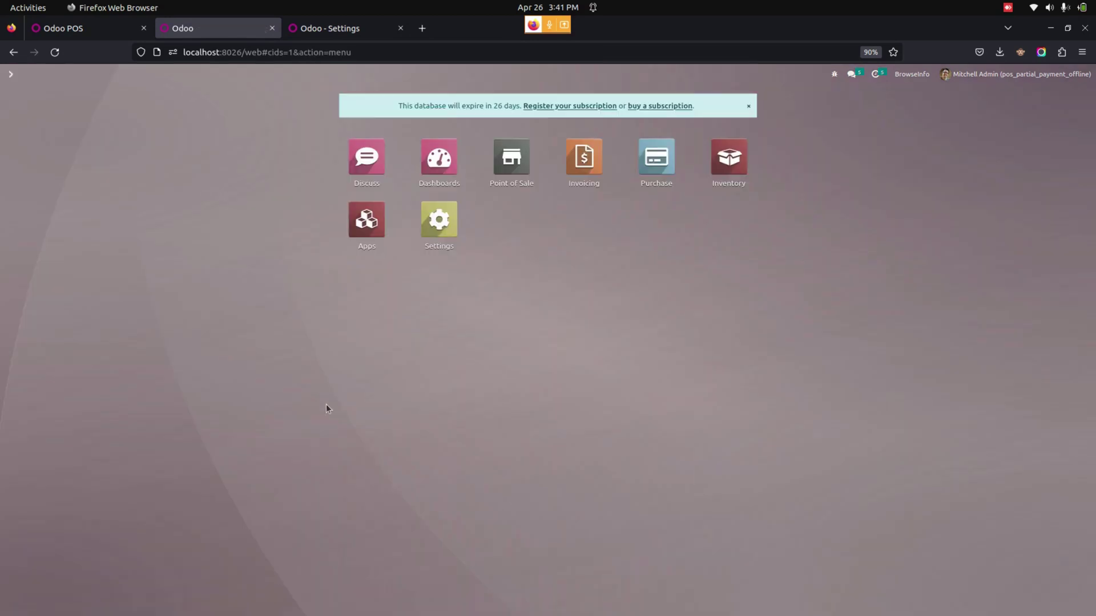